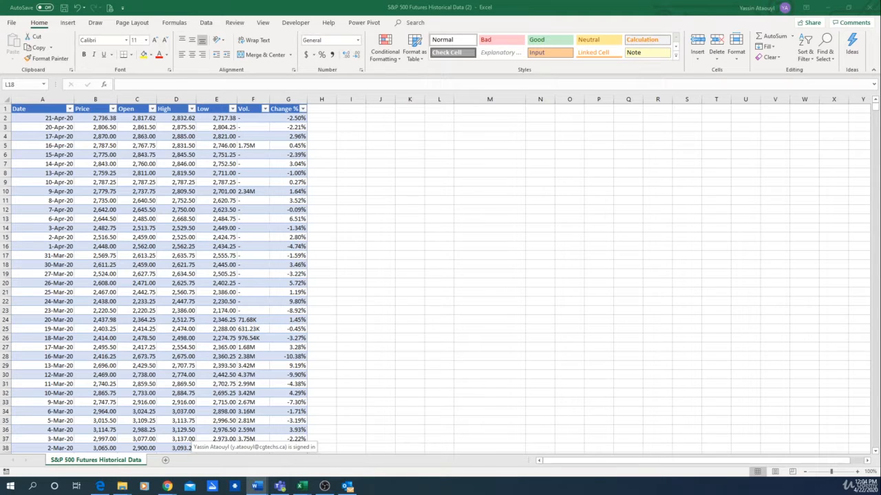
Step: Enter the label "Highest price ever" in cell M11 and remove its leading dash
{"action": "left_click", "coordinate": [478, 200]}
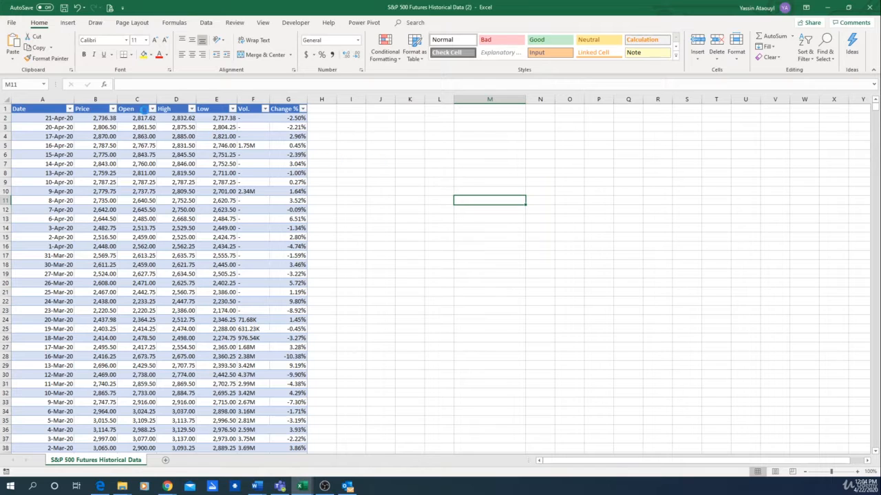
{"action": "type", "text": "- Highest price ever"}
{"action": "left_click", "coordinate": [615, 221]}
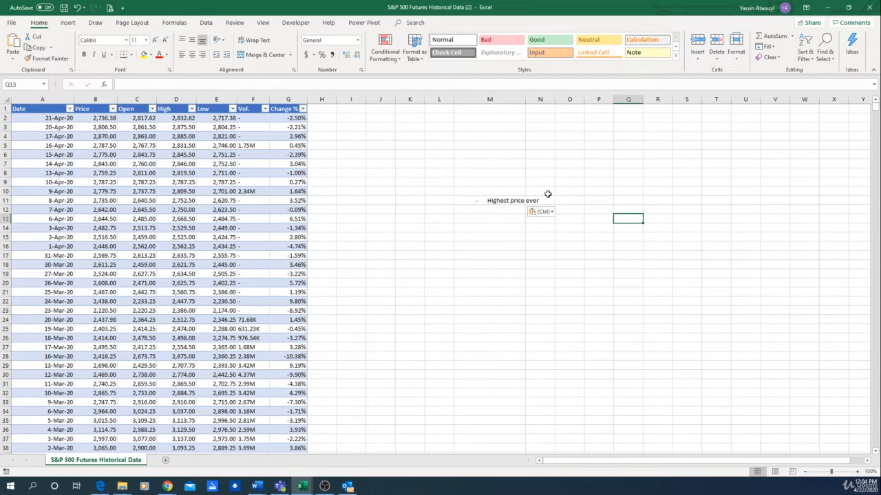
{"action": "left_click", "coordinate": [490, 202]}
{"action": "left_click_drag", "start_coordinate": [133, 84], "coordinate": [98, 87]}
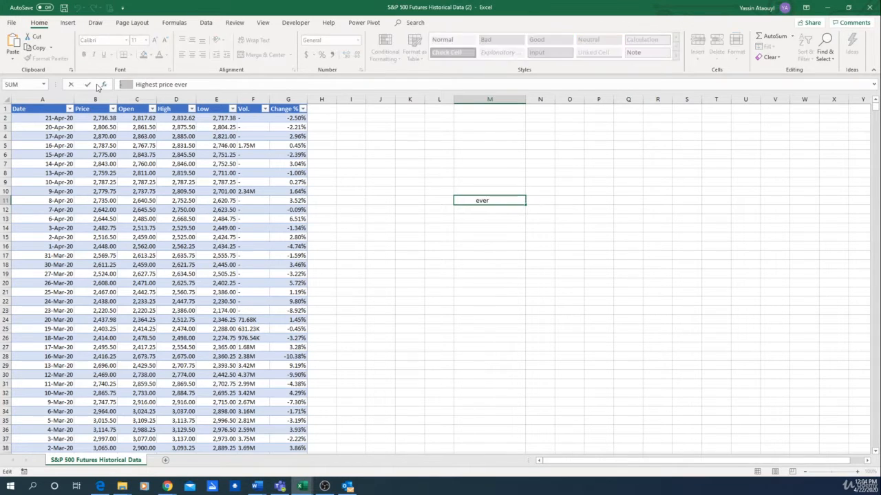
{"action": "key", "text": "BackSpace"}
{"action": "left_click", "coordinate": [598, 237]}
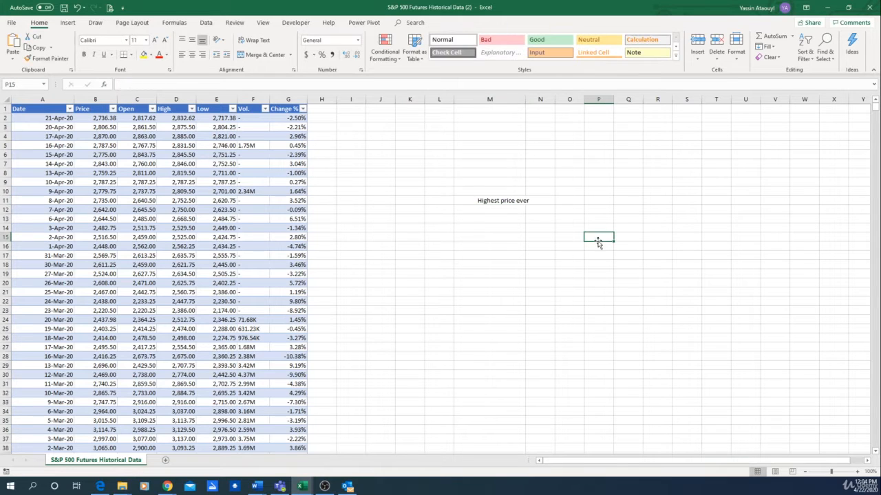
{"action": "left_click", "coordinate": [481, 200]}
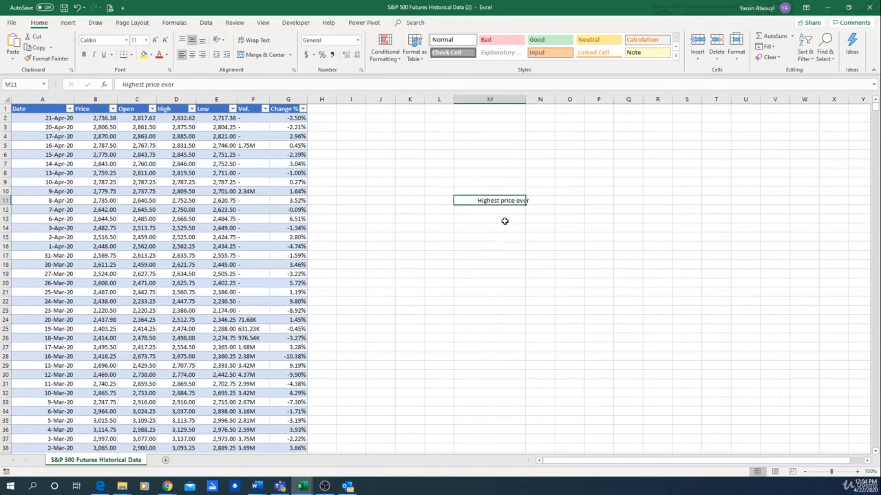
{"action": "left_click", "coordinate": [505, 221]}
{"action": "left_click", "coordinate": [479, 198]}
{"action": "left_click", "coordinate": [489, 249]}
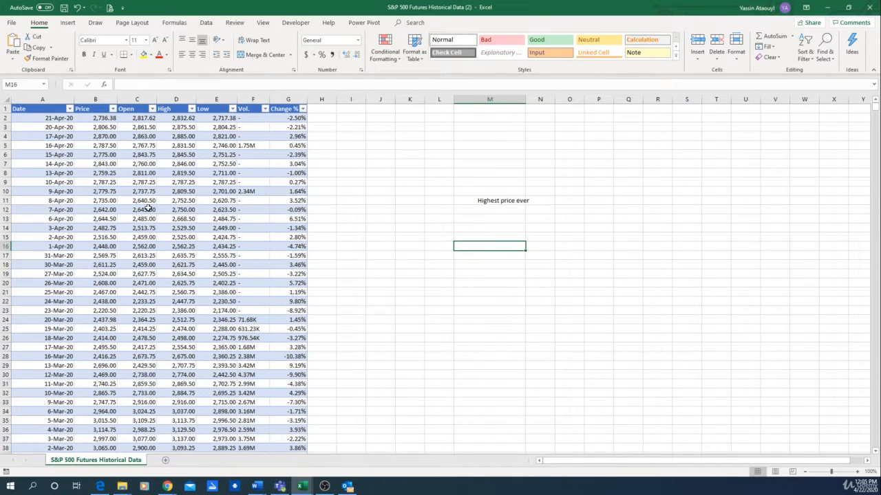
Step: Examine the Price, Open, High, Low and Change % values for 21-Apr-20, and look through the High column
{"action": "left_click", "coordinate": [136, 119]}
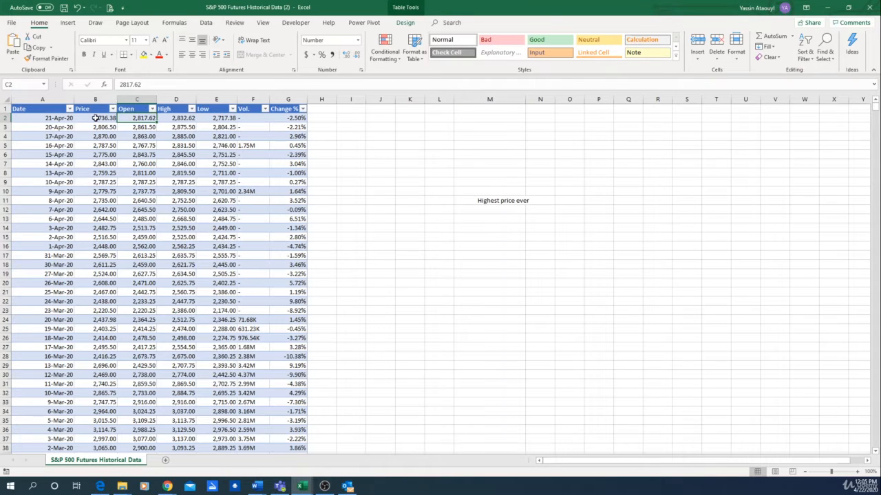
{"action": "left_click", "coordinate": [96, 118]}
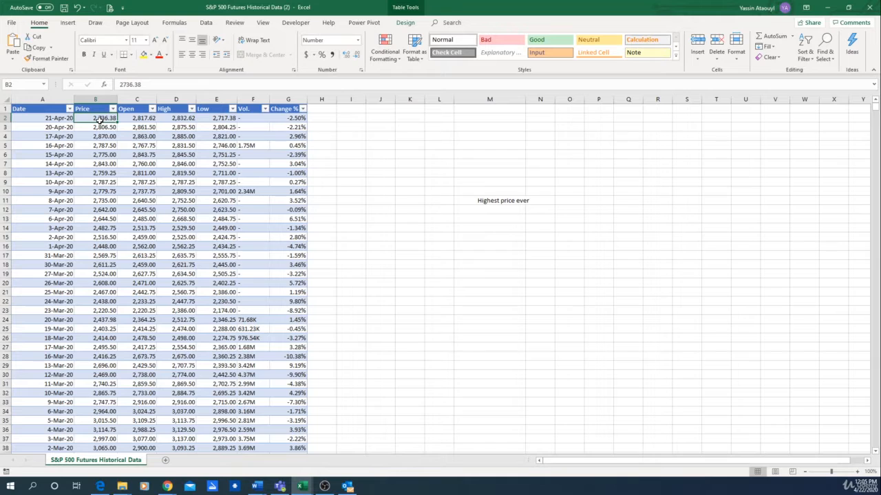
{"action": "left_click", "coordinate": [169, 119]}
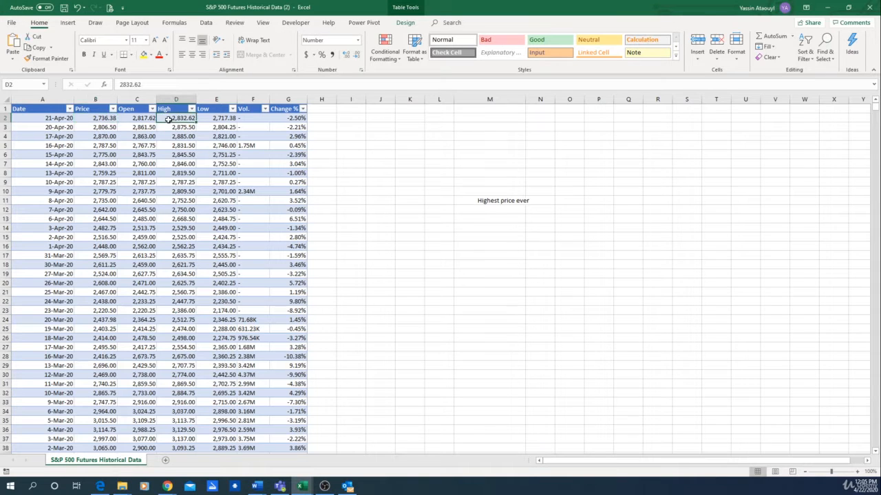
{"action": "left_click", "coordinate": [224, 119]}
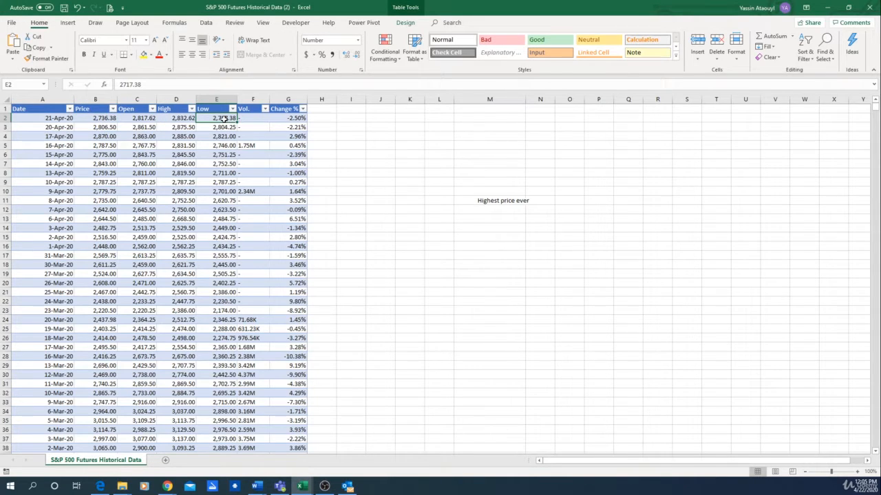
{"action": "left_click", "coordinate": [292, 119]}
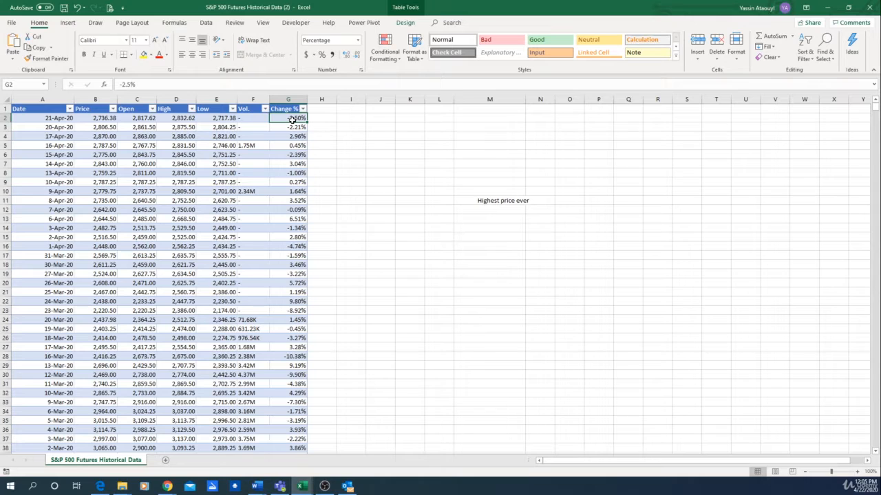
{"action": "left_click", "coordinate": [137, 119]}
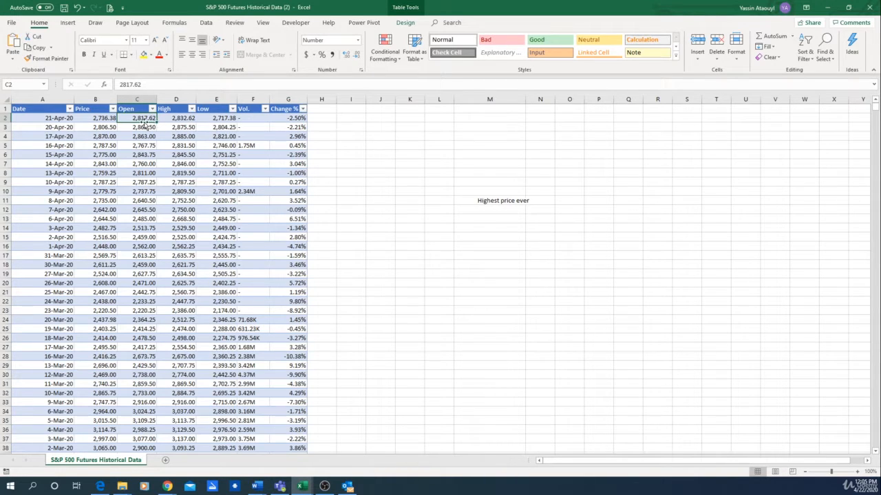
{"action": "left_click", "coordinate": [107, 118]}
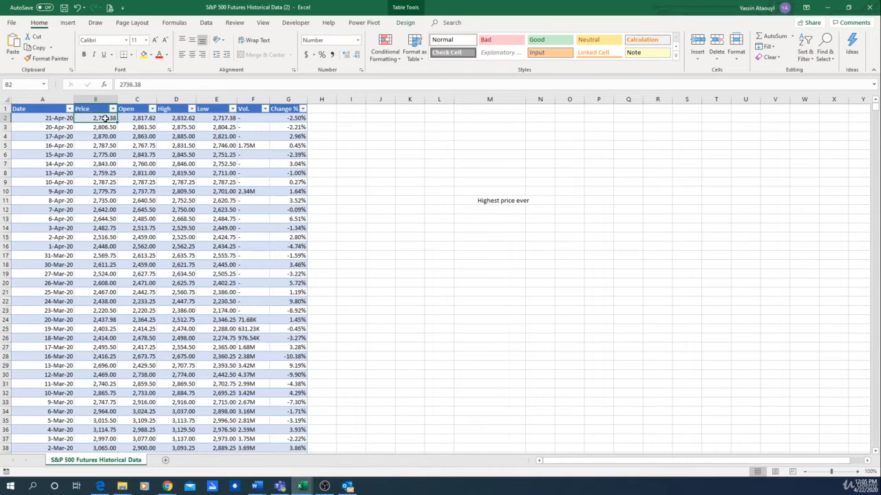
{"action": "left_click", "coordinate": [290, 118]}
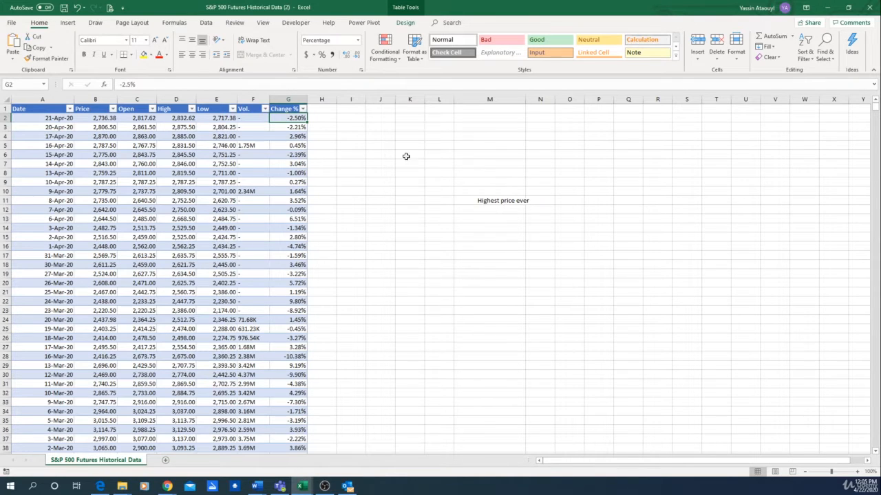
{"action": "left_click", "coordinate": [145, 121]}
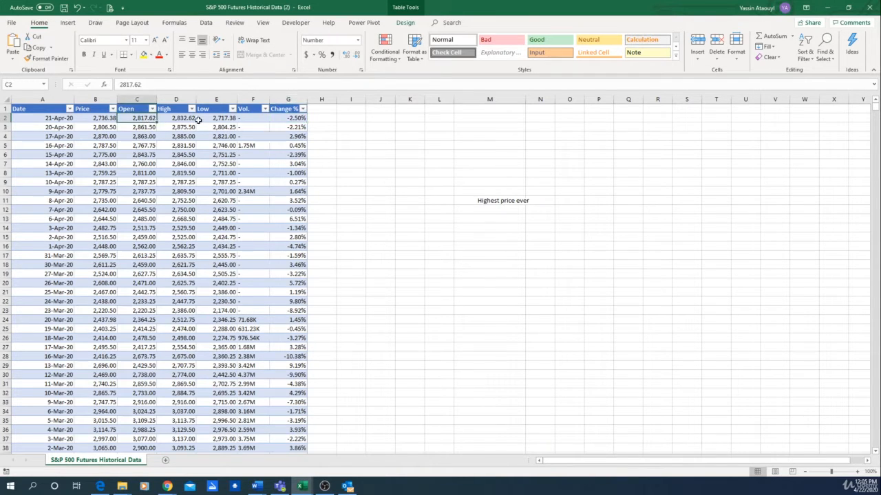
{"action": "left_click", "coordinate": [98, 119]}
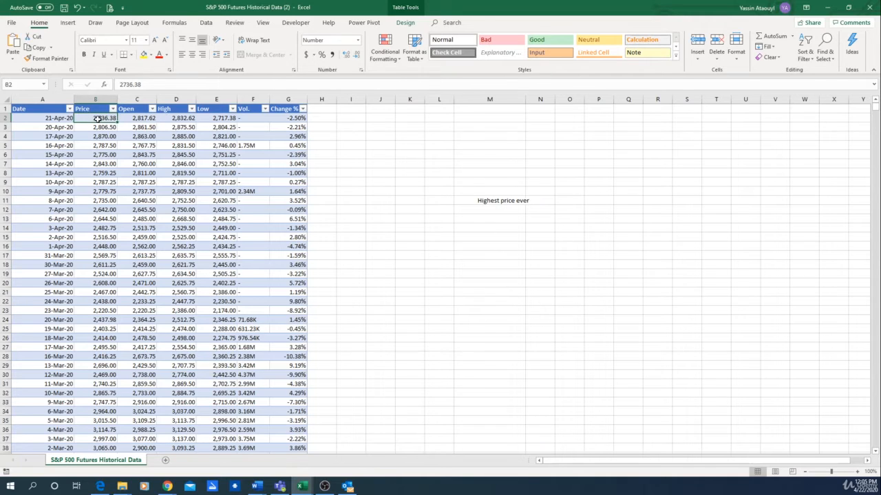
{"action": "left_click", "coordinate": [177, 121]}
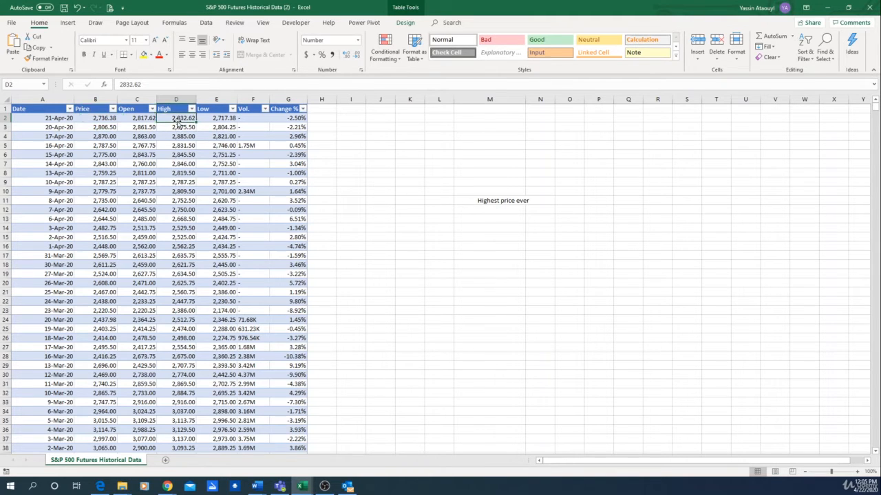
{"action": "left_click", "coordinate": [187, 163]}
{"action": "scroll", "coordinate": [186, 165], "scroll_direction": "down", "scroll_amount": 6}
{"action": "left_click", "coordinate": [183, 267]}
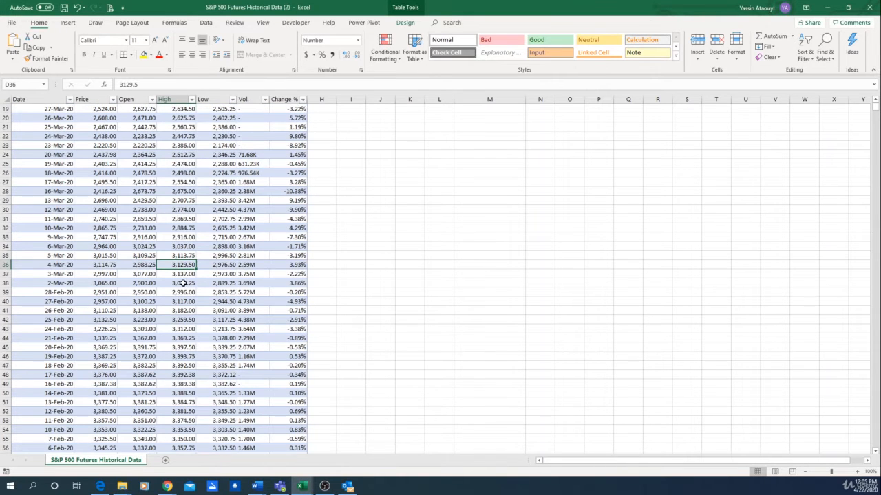
{"action": "scroll", "coordinate": [184, 283], "scroll_direction": "up", "scroll_amount": 6}
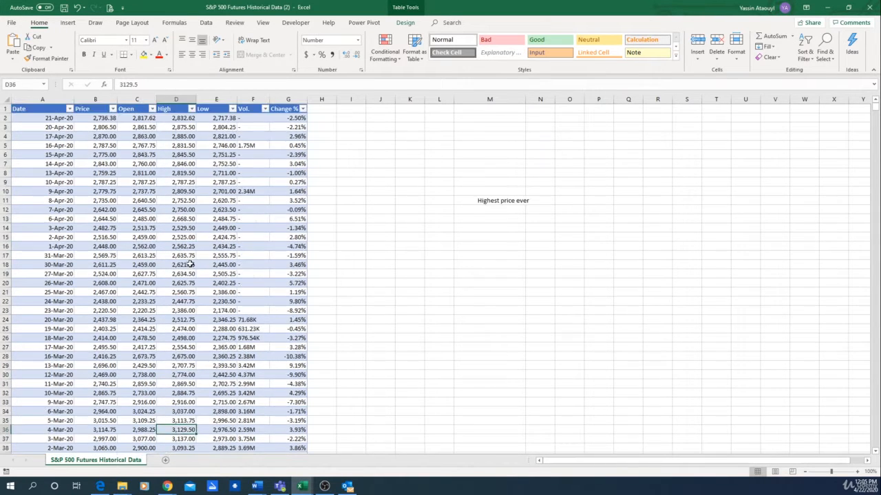
Step: Widen column M to fit its label and calculate the maximum of the table's High column in N11 with MAX
{"action": "left_click_drag", "start_coordinate": [525, 99], "coordinate": [544, 99]}
{"action": "left_click", "coordinate": [562, 199]}
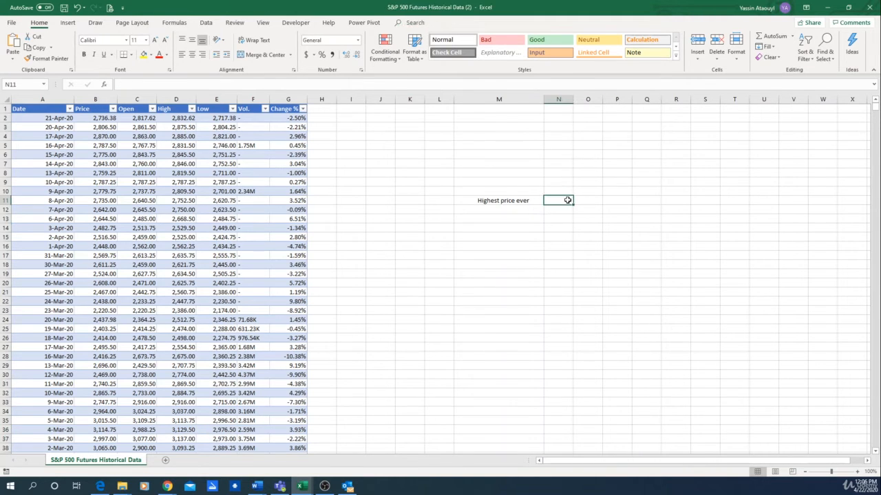
{"action": "type", "text": "=max"}
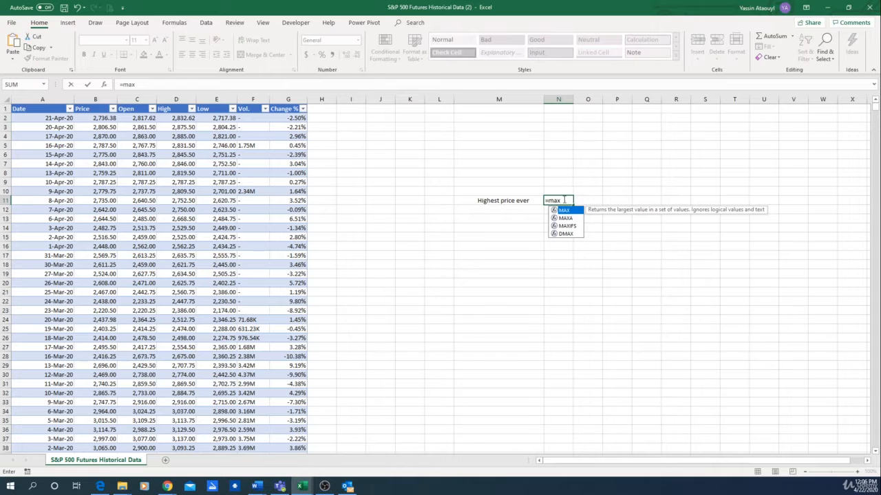
{"action": "double_click", "coordinate": [575, 210]}
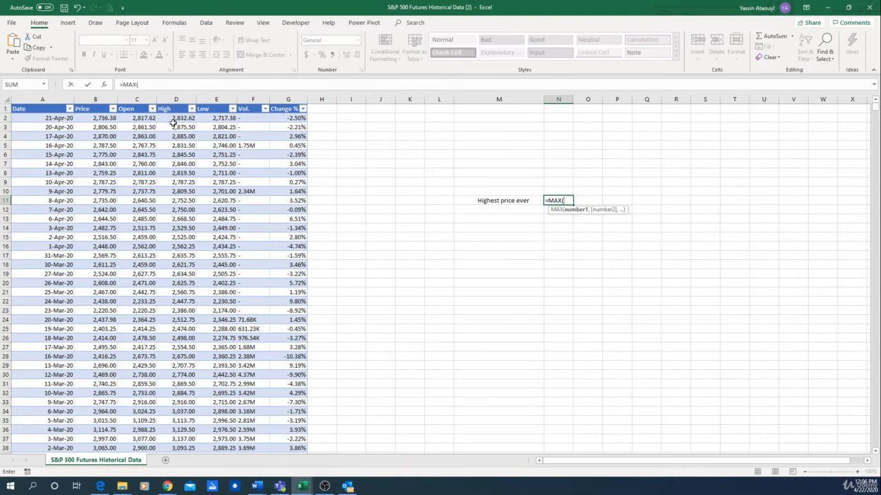
{"action": "left_click", "coordinate": [176, 104]}
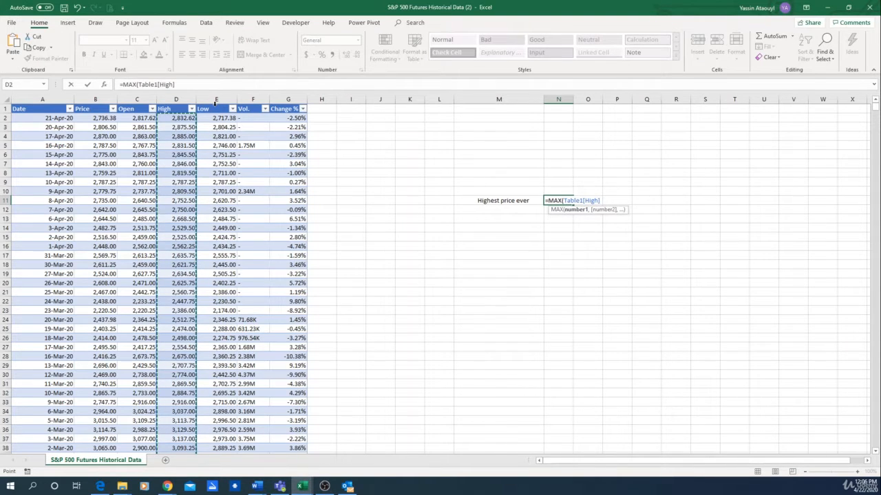
{"action": "key", "text": "Return"}
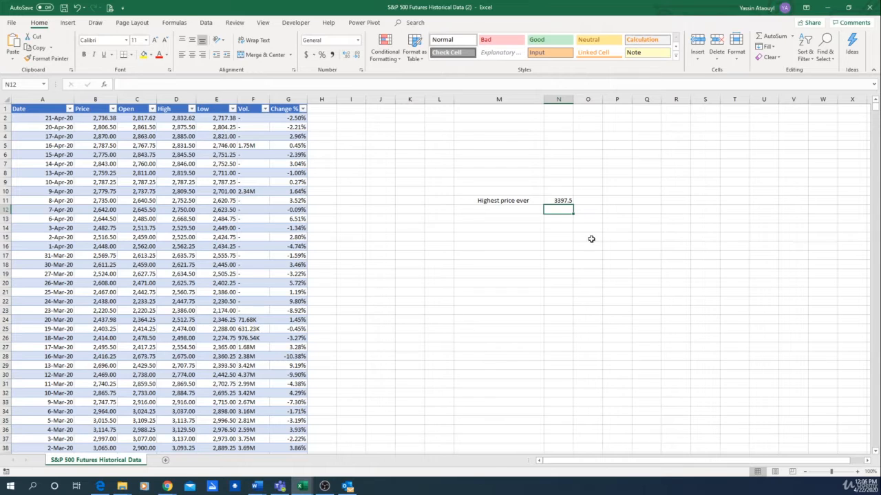
{"action": "left_click", "coordinate": [560, 199]}
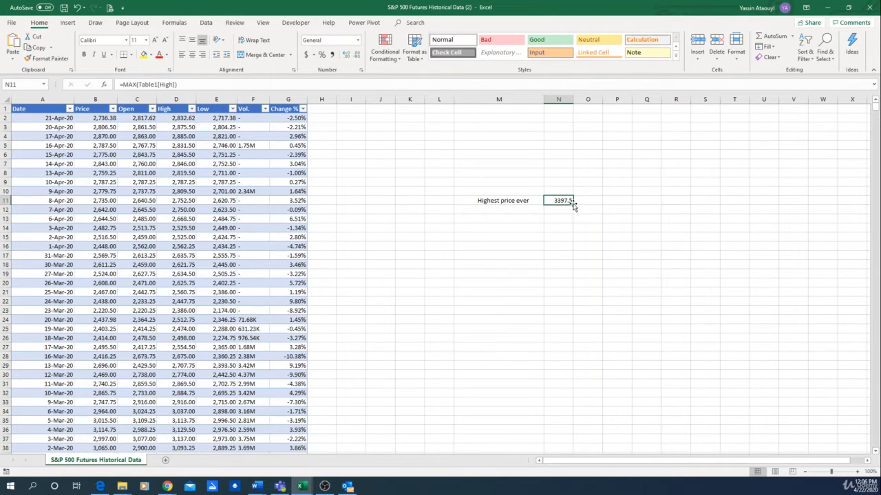
Step: Enter the label "Lowest price ever" in cell M12, below the highest price label
{"action": "left_click", "coordinate": [519, 209]}
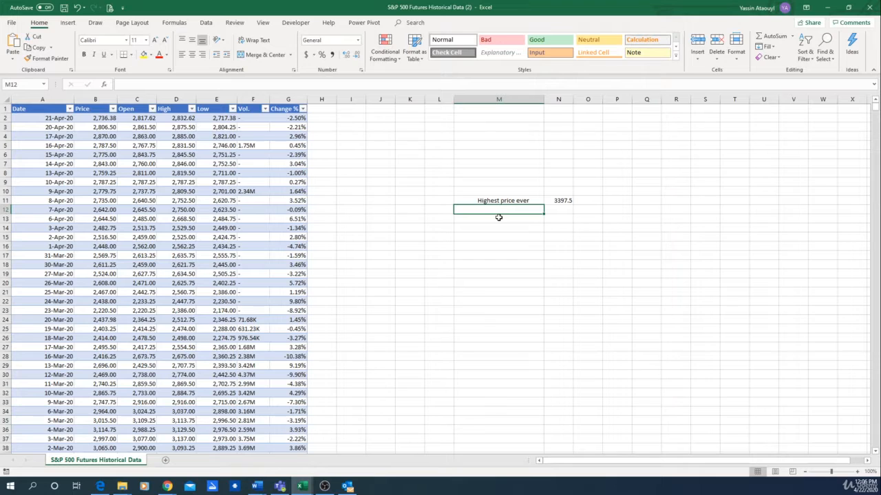
{"action": "type", "text": "Lowest price"}
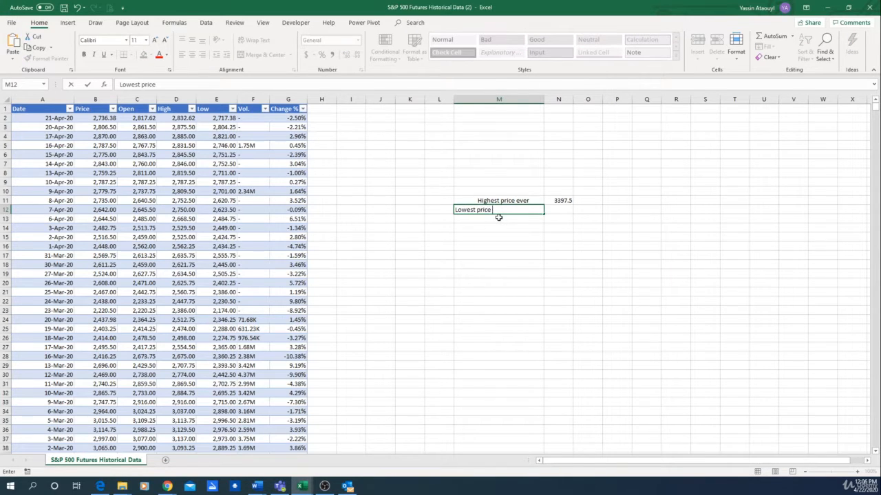
{"action": "type", "text": " ever"}
{"action": "key", "text": "Return"}
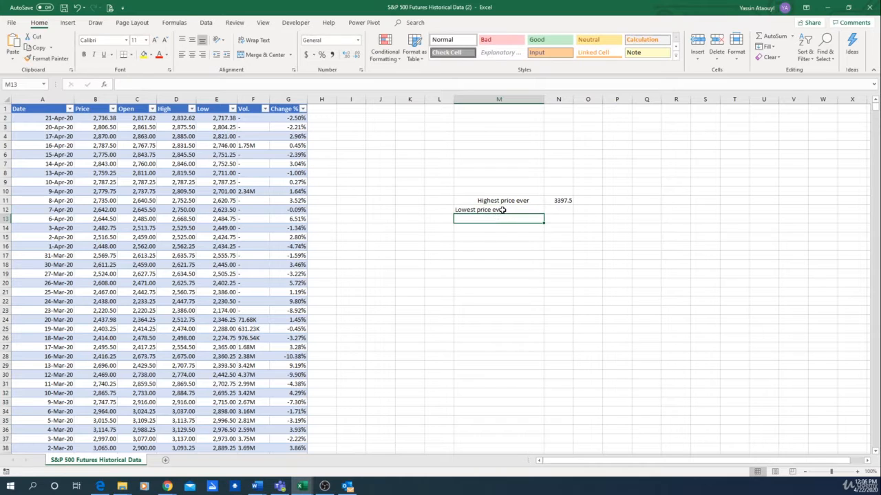
{"action": "left_click", "coordinate": [510, 209]}
{"action": "left_click", "coordinate": [493, 200]}
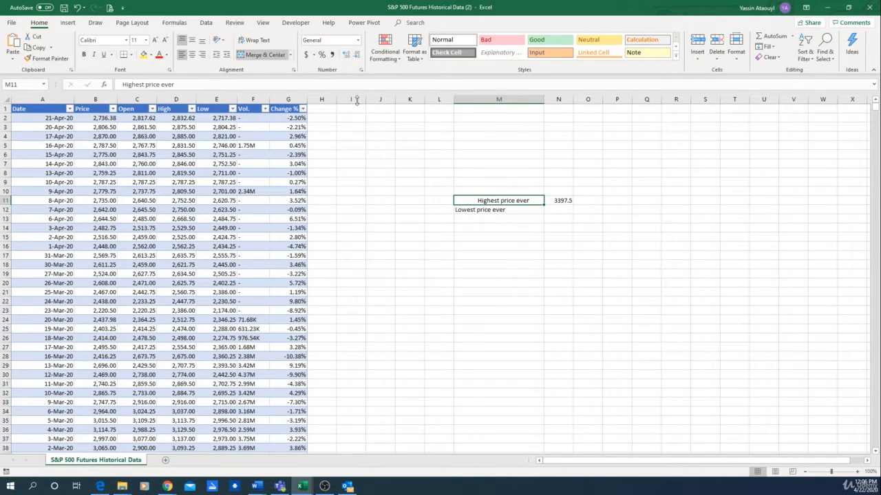
{"action": "left_click", "coordinate": [503, 219]}
{"action": "left_click", "coordinate": [517, 210]}
Step: Calculate the minimum of the table's entire Low column, header included, in N12 with MIN
{"action": "left_click", "coordinate": [562, 211]}
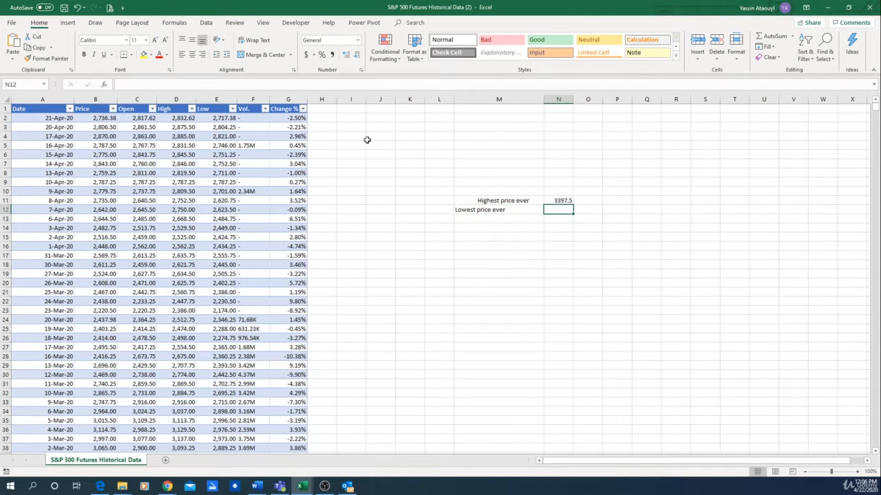
{"action": "type", "text": "="}
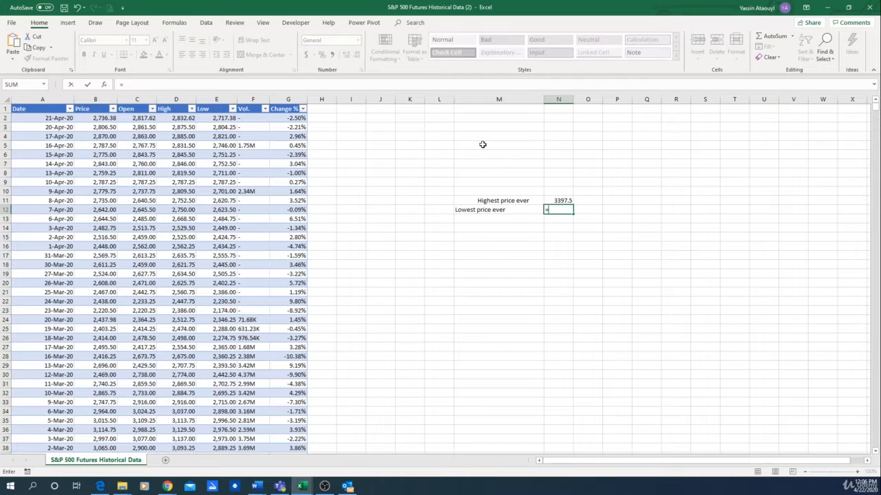
{"action": "type", "text": "min"}
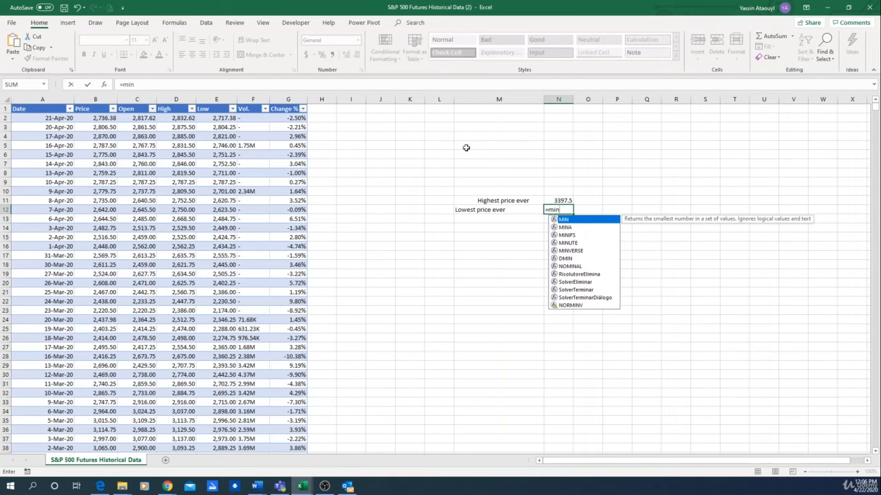
{"action": "double_click", "coordinate": [564, 220]}
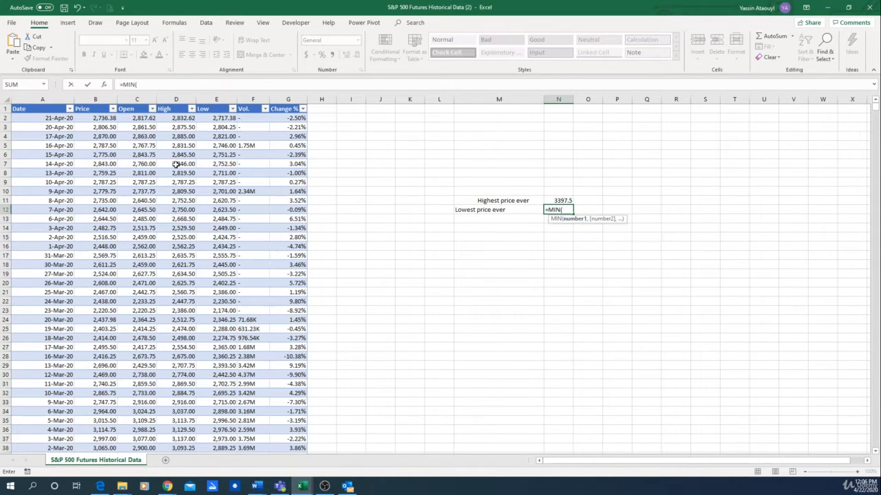
{"action": "left_click", "coordinate": [217, 96]}
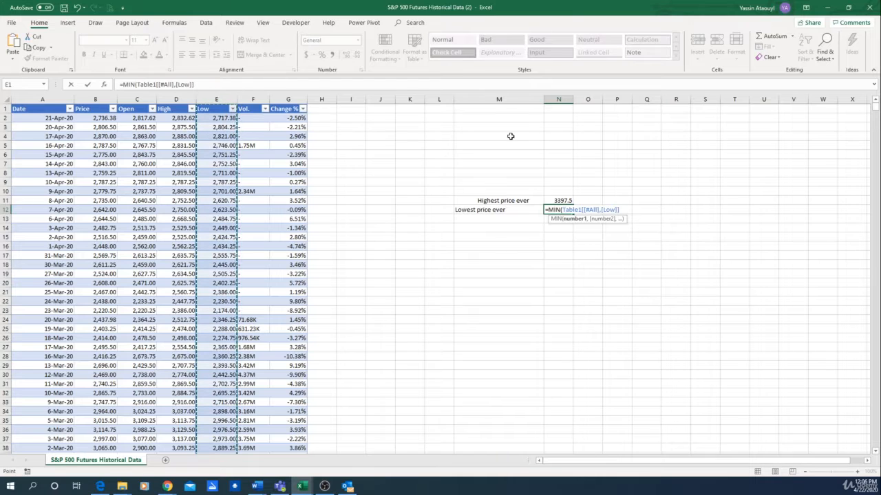
{"action": "key", "text": "Return"}
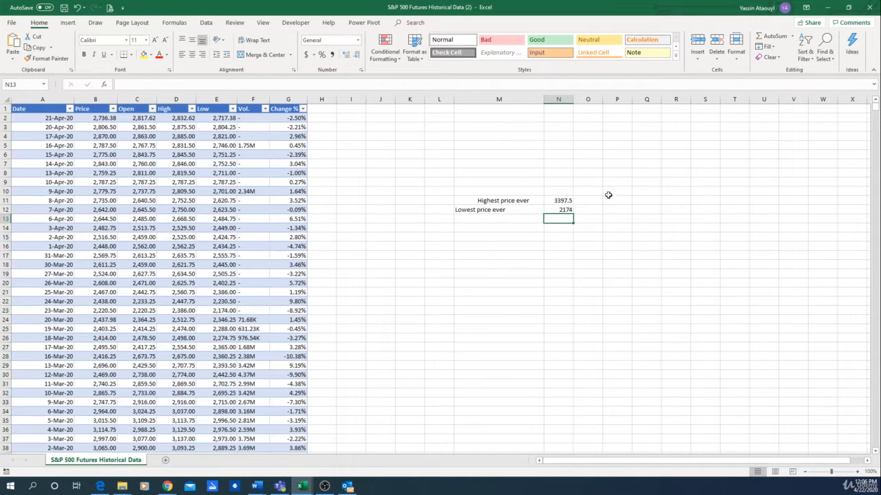
Step: Apply the dollar Accounting number format to the highest and lowest price values in N11:N12
{"action": "left_click", "coordinate": [524, 199]}
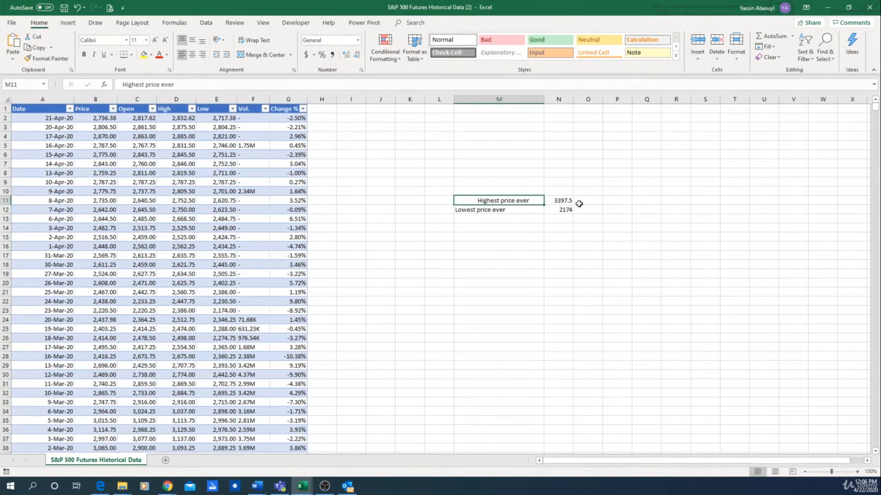
{"action": "left_click", "coordinate": [568, 202]}
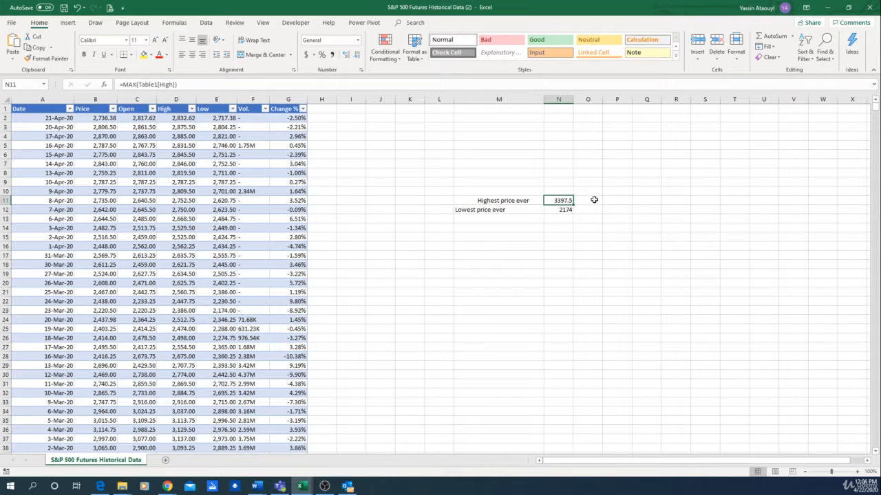
{"action": "left_click", "coordinate": [554, 210]}
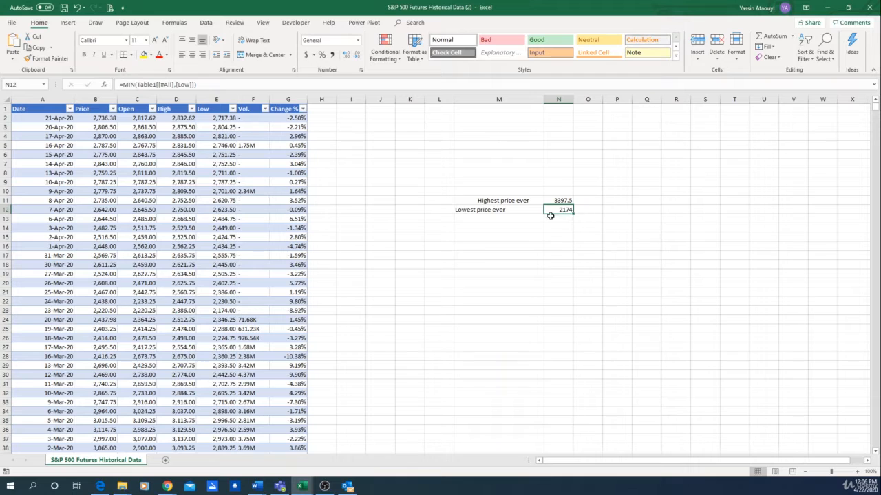
{"action": "left_click_drag", "start_coordinate": [559, 200], "coordinate": [558, 210]}
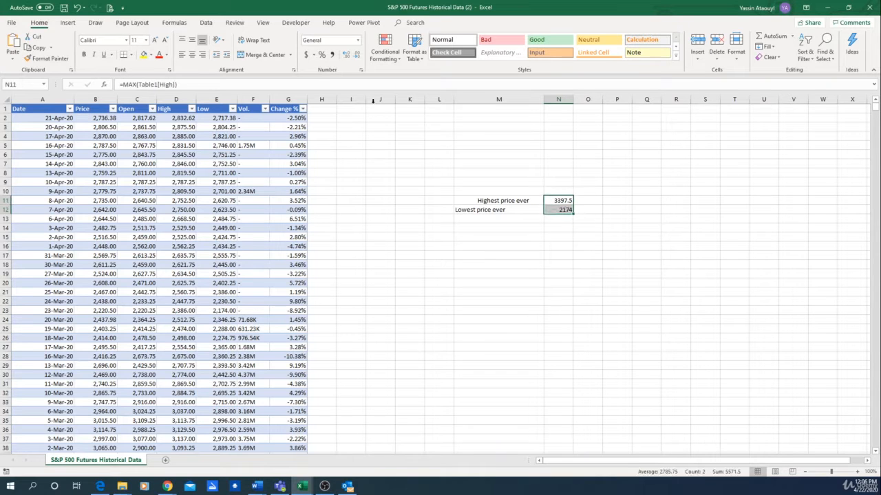
{"action": "left_click", "coordinate": [306, 55]}
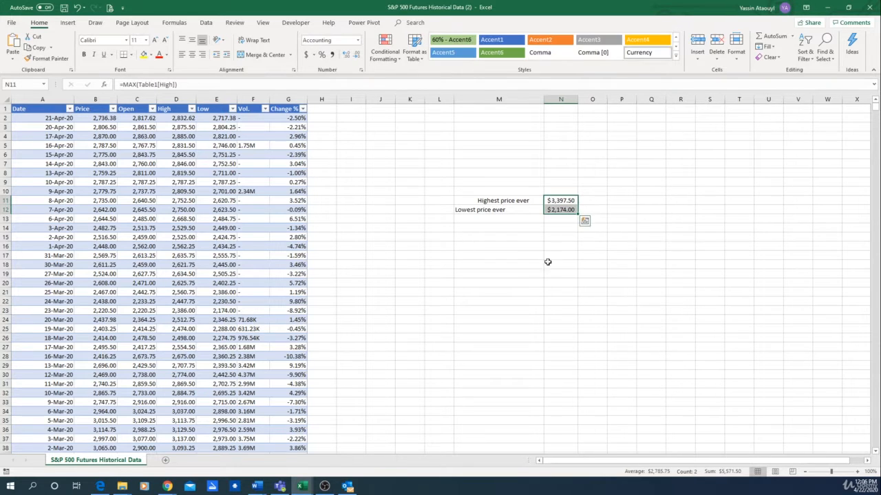
{"action": "left_click", "coordinate": [513, 225]}
{"action": "left_click", "coordinate": [513, 215]}
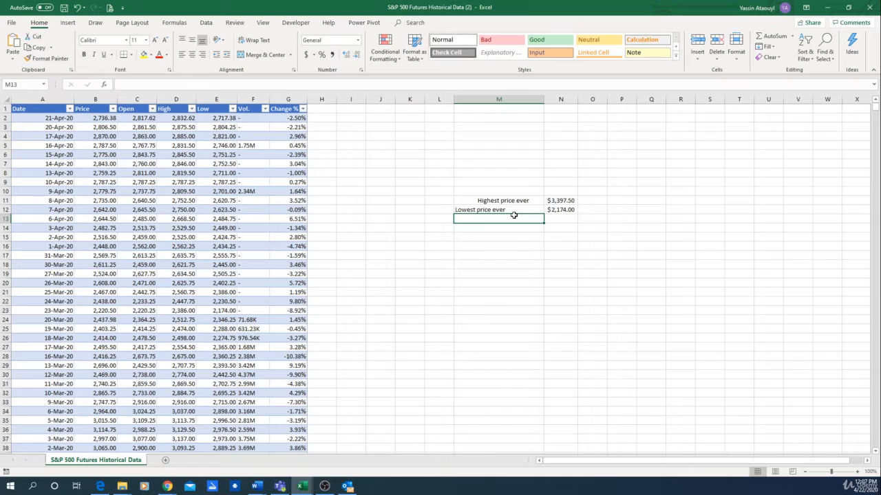
{"action": "type", "text": "st"}
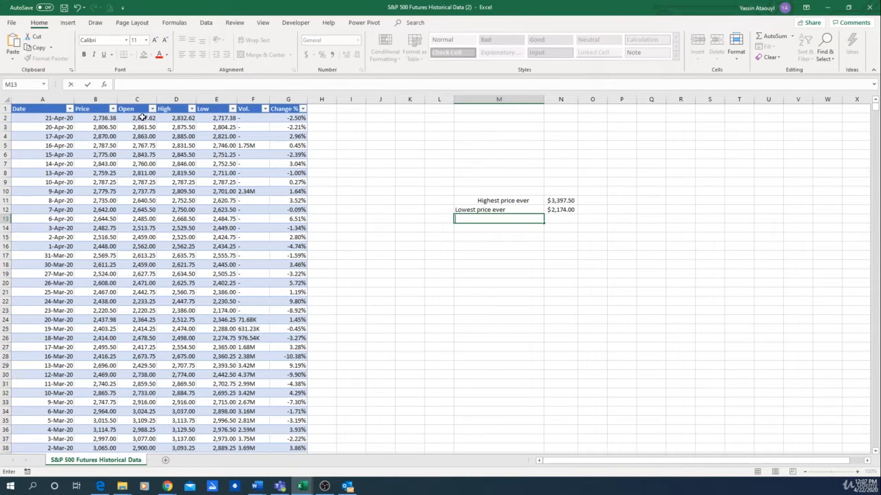
{"action": "left_click", "coordinate": [141, 118]}
{"action": "left_click", "coordinate": [383, 253]}
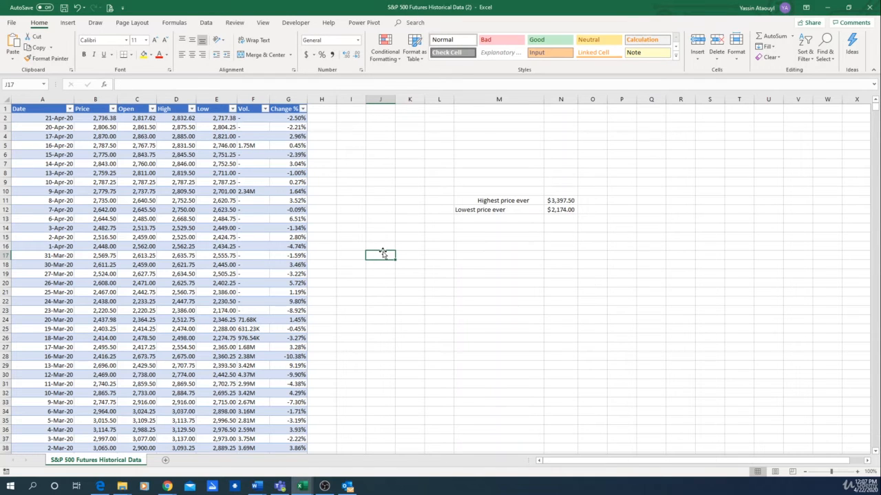
Step: Enter the label "Standard deviation" in cell M13, below the lowest price label
{"action": "left_click", "coordinate": [510, 221]}
{"action": "type", "text": "St"}
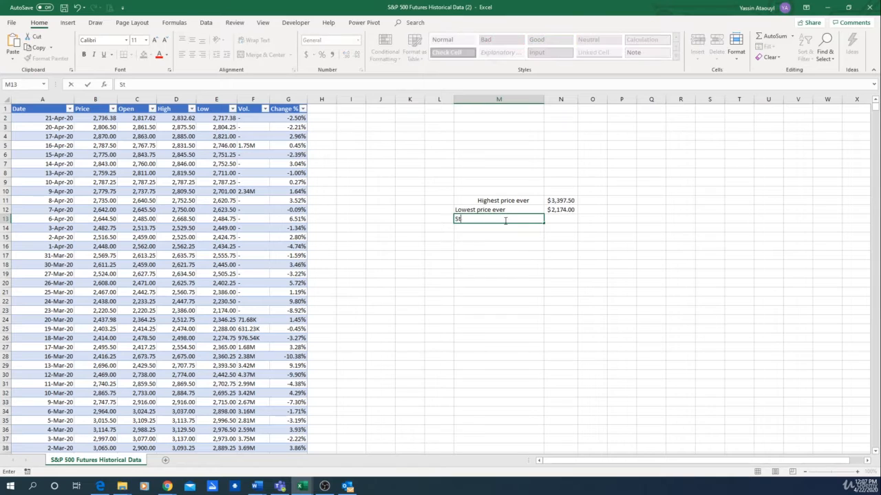
{"action": "type", "text": "rd deviation"}
{"action": "key", "text": "Tab"}
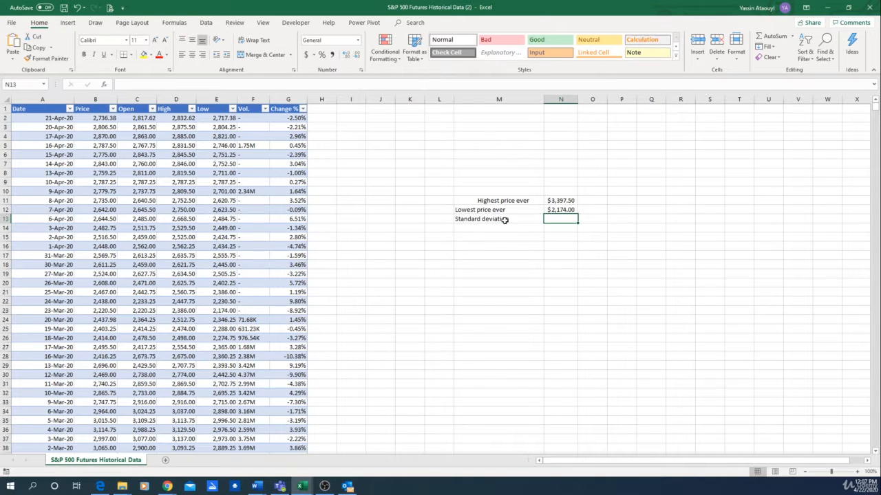
Step: Calculate the population standard deviation of the Open values C2:C288 in N13 with STDEV.P
{"action": "type", "text": "="}
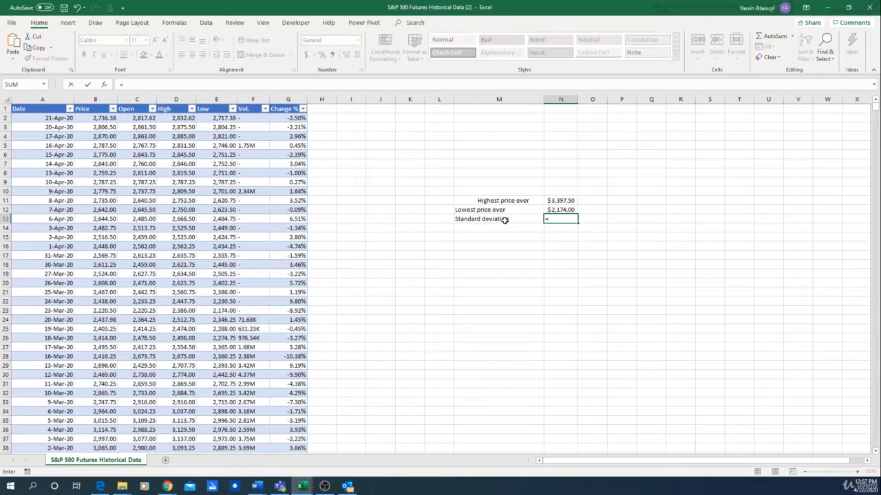
{"action": "type", "text": "st"}
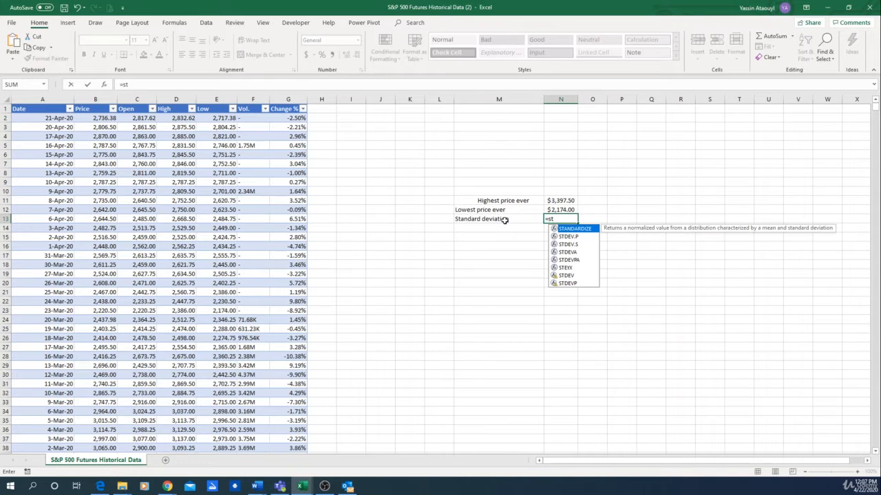
{"action": "left_click", "coordinate": [585, 236]}
{"action": "double_click", "coordinate": [583, 237]}
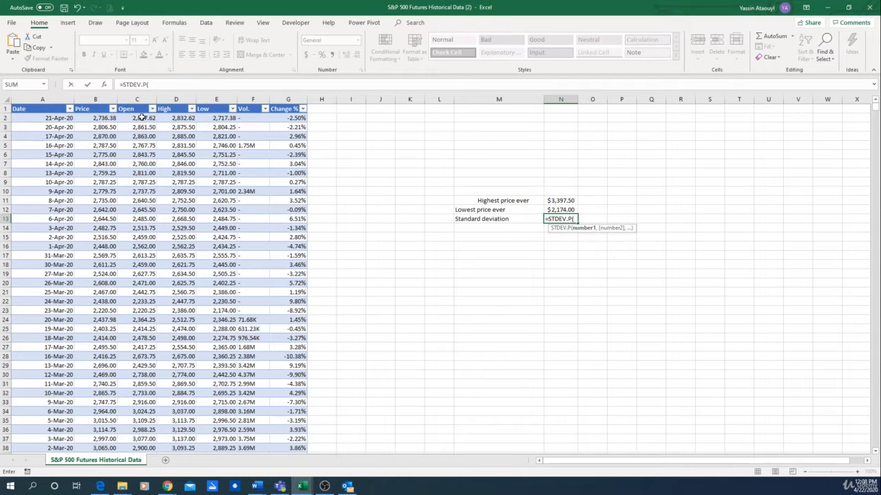
{"action": "left_click_drag", "start_coordinate": [141, 118], "coordinate": [153, 291]}
{"action": "key", "text": "Return"}
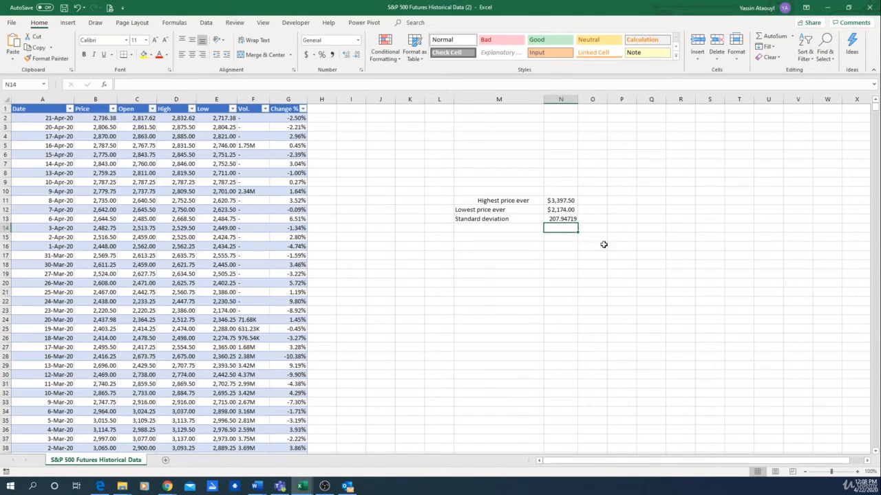
Step: Review the standard deviation formula and its result in N13
{"action": "left_click", "coordinate": [565, 219]}
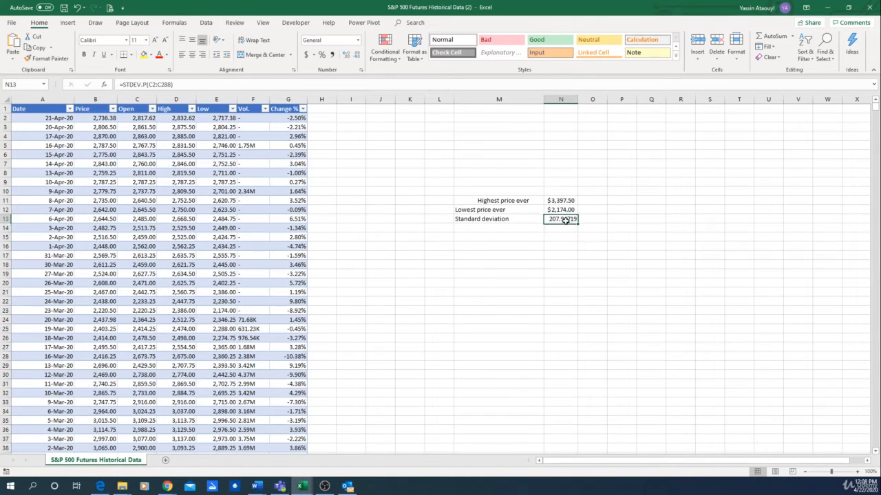
{"action": "left_click", "coordinate": [521, 231]}
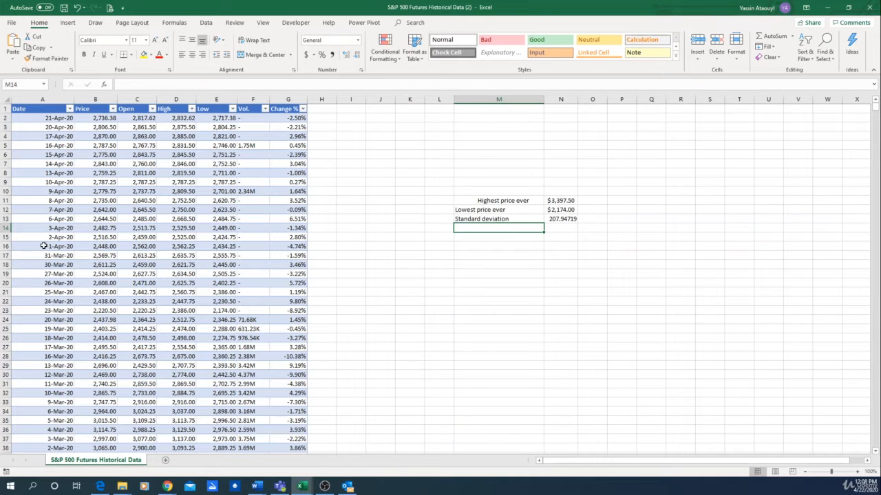
{"action": "left_click", "coordinate": [563, 219]}
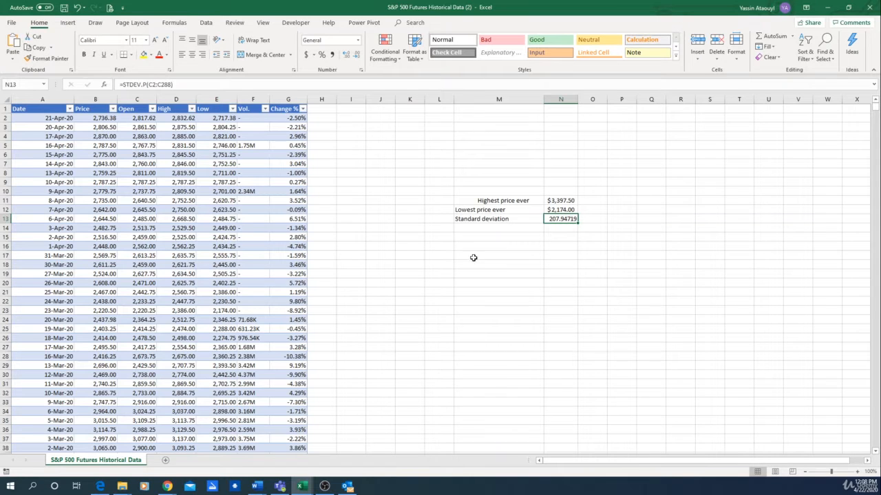
{"action": "key", "text": "alt+Tab"}
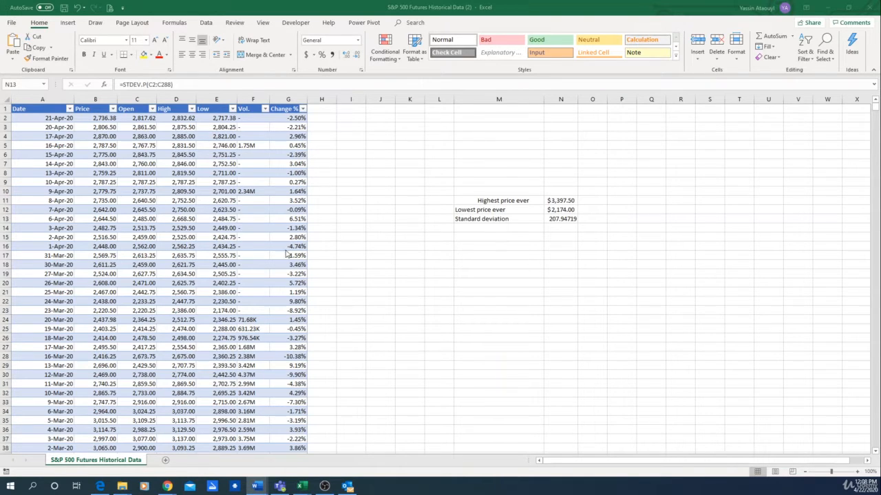
{"action": "key", "text": "alt+Tab"}
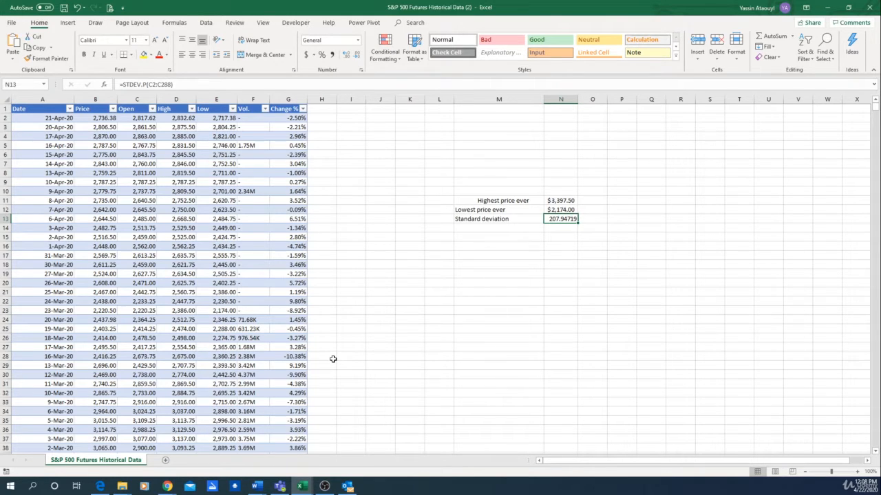
{"action": "left_click", "coordinate": [324, 128]}
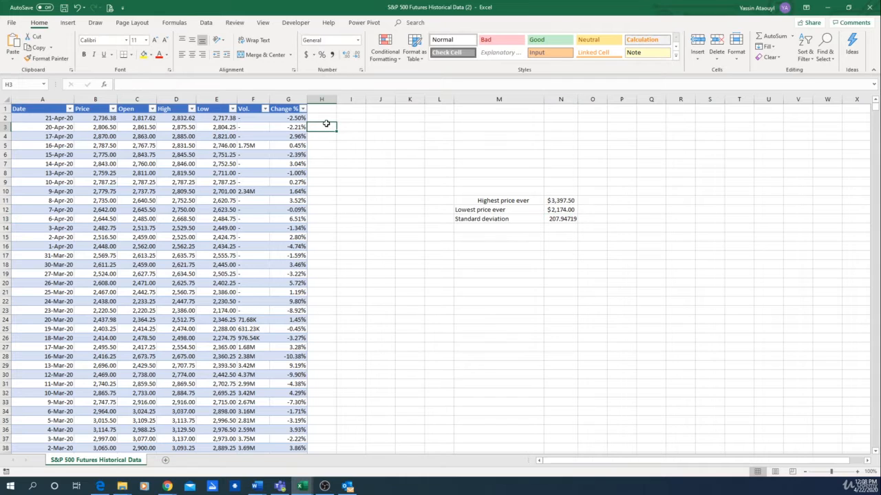
{"action": "left_click", "coordinate": [325, 119]}
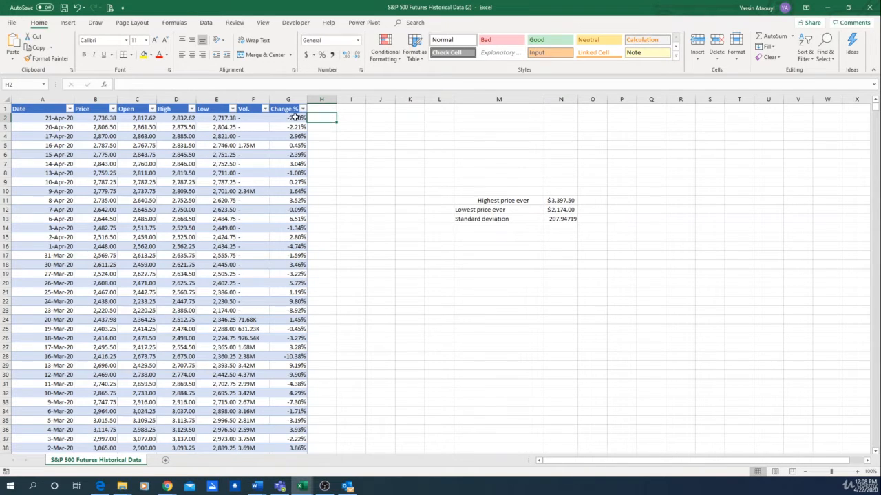
{"action": "left_click", "coordinate": [295, 118]}
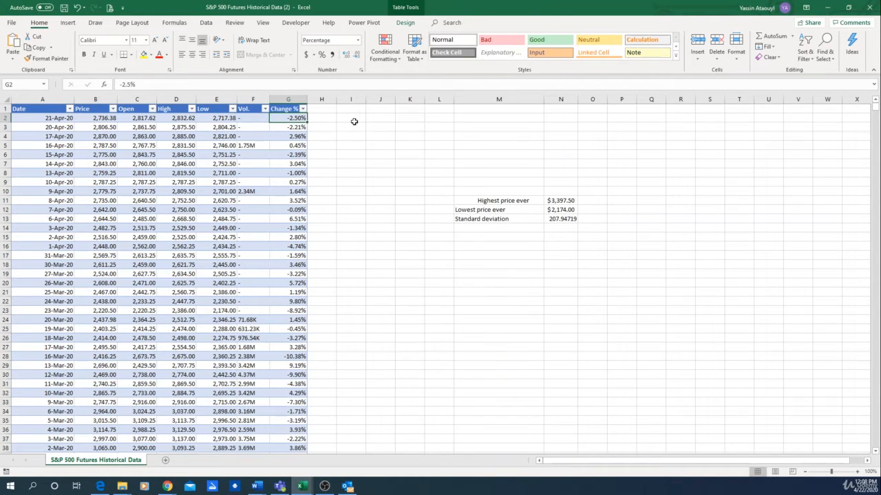
{"action": "type", "text": "=abs"}
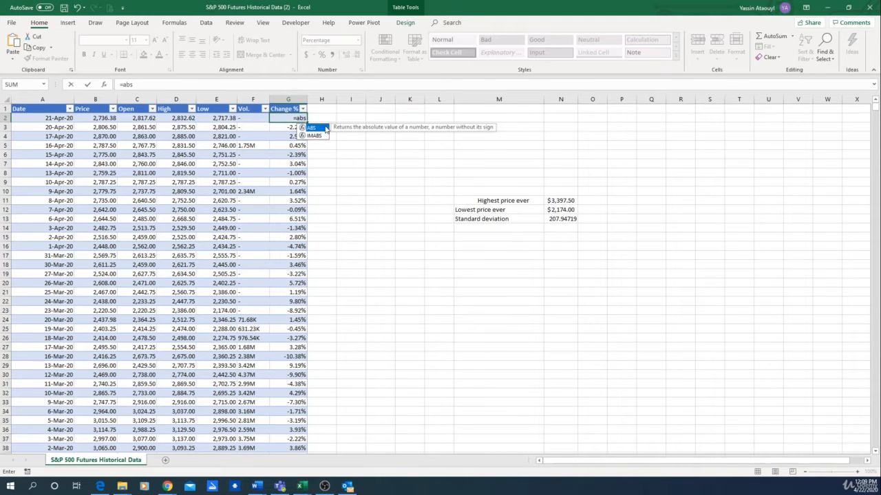
{"action": "key", "text": "Tab"}
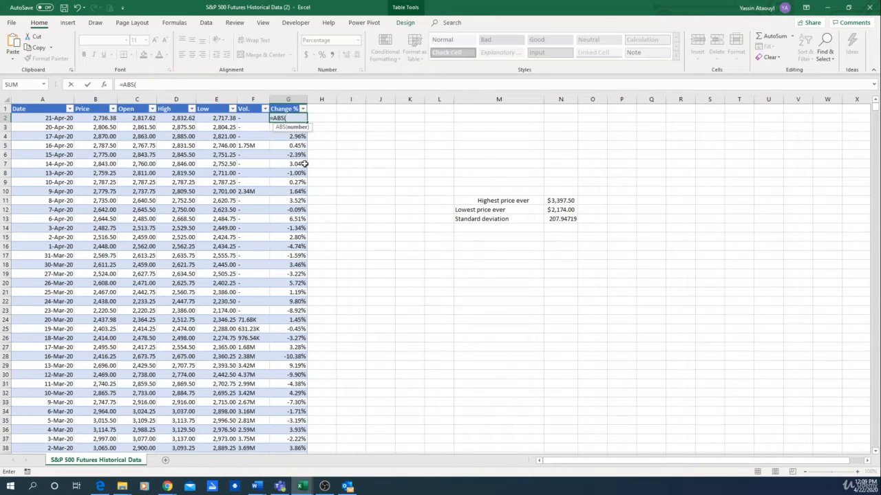
{"action": "key", "text": "BackSpace"}
{"action": "key", "text": "BackSpace"}
{"action": "key", "text": "BackSpace"}
{"action": "key", "text": "BackSpace"}
{"action": "key", "text": "BackSpace"}
{"action": "key", "text": "Return"}
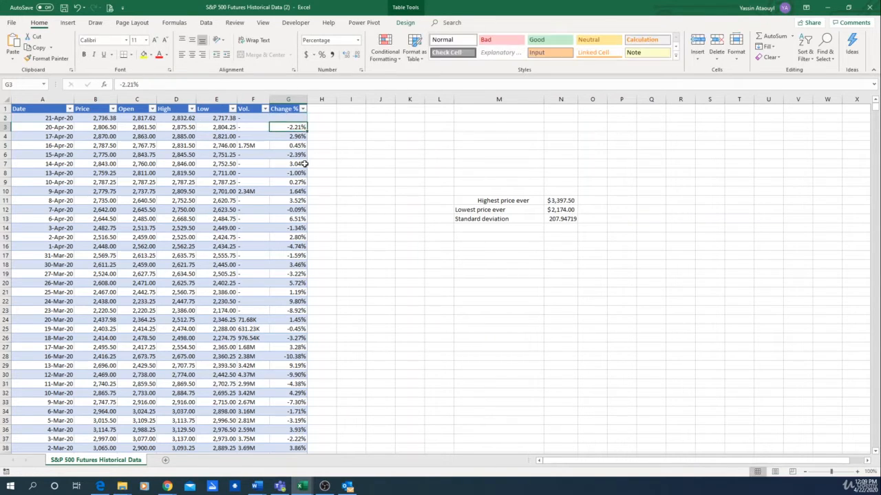
{"action": "key", "text": "ctrl+z"}
Step: Add a calculated column beside Change % by entering ABS of the row's Change % value in H2
{"action": "left_click", "coordinate": [320, 116]}
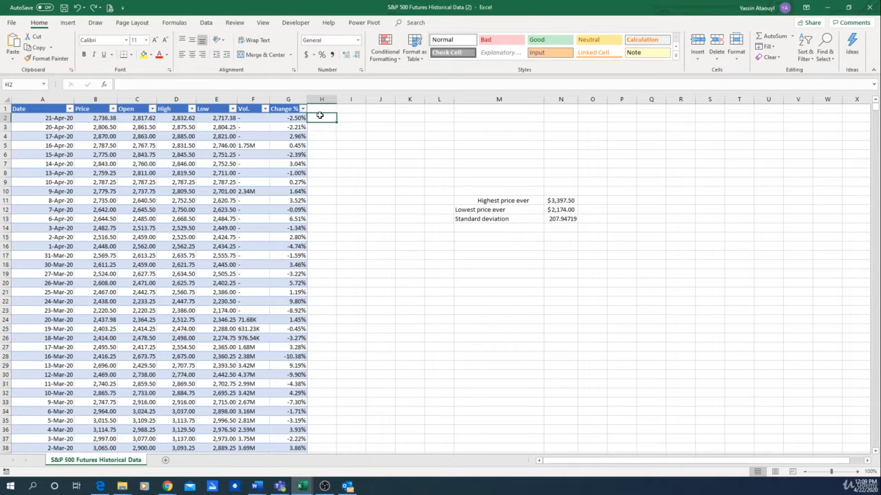
{"action": "type", "text": "="}
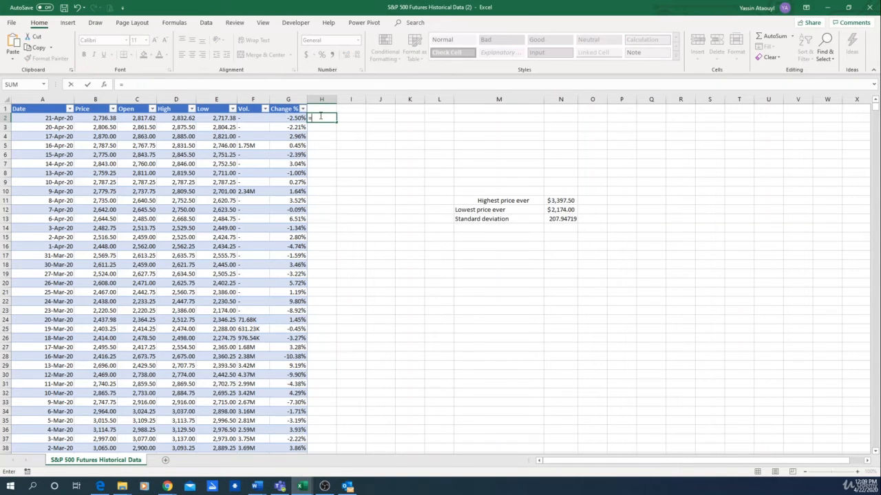
{"action": "type", "text": "abs("}
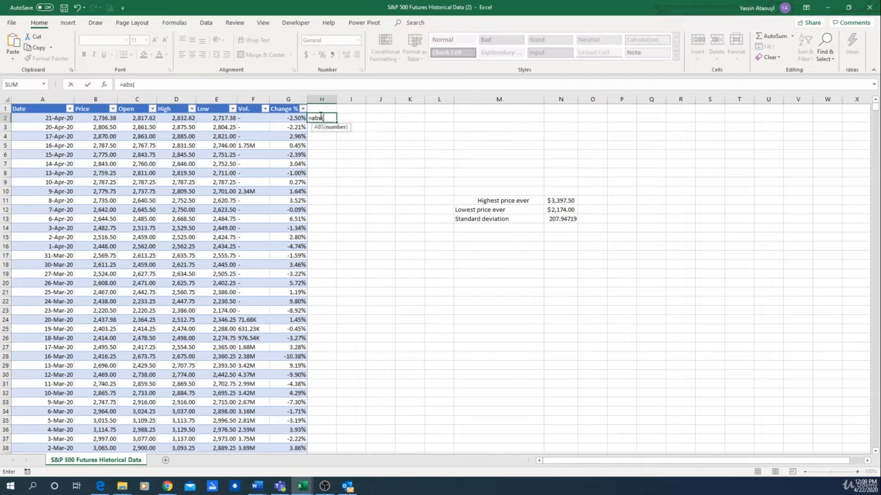
{"action": "left_click", "coordinate": [294, 119]}
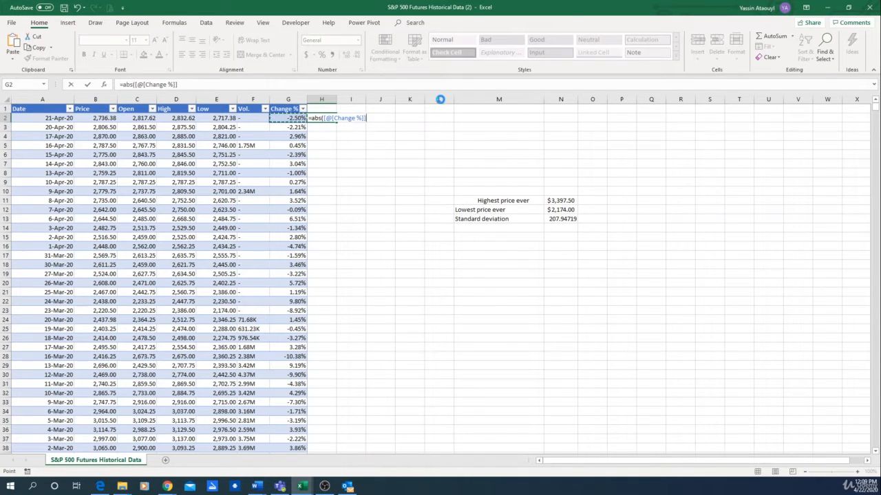
{"action": "key", "text": "Return"}
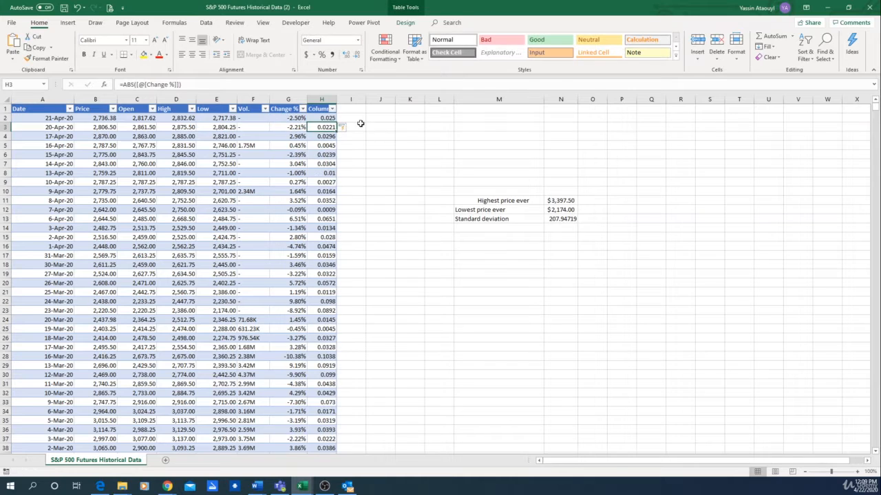
Step: Format column H with the absolute changes as percentages and widen the column slightly
{"action": "left_click", "coordinate": [400, 120]}
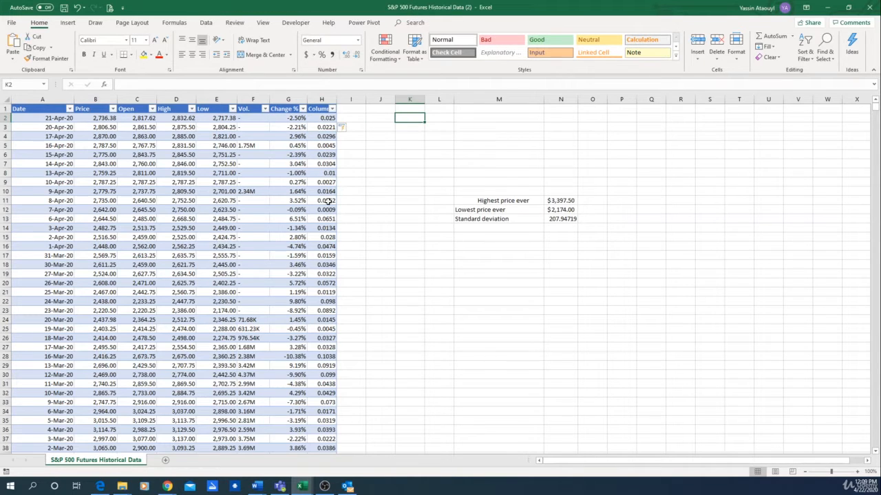
{"action": "left_click", "coordinate": [328, 117]}
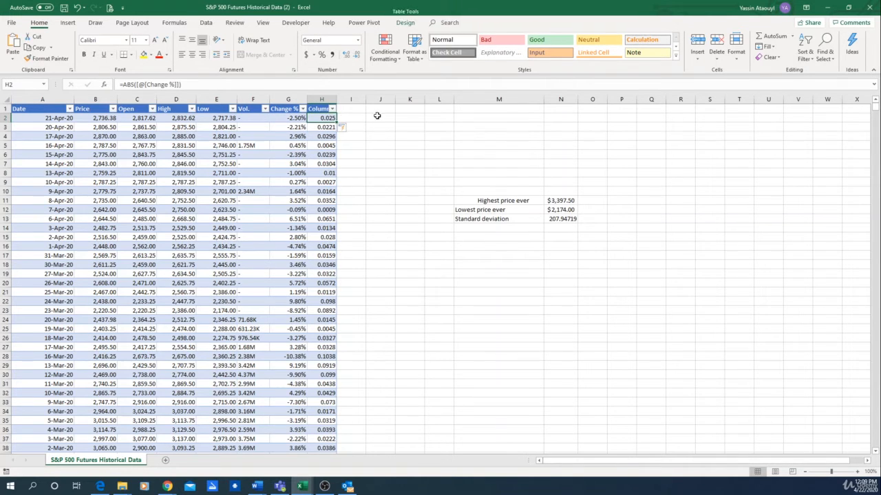
{"action": "left_click", "coordinate": [321, 99]}
{"action": "left_click", "coordinate": [323, 57]}
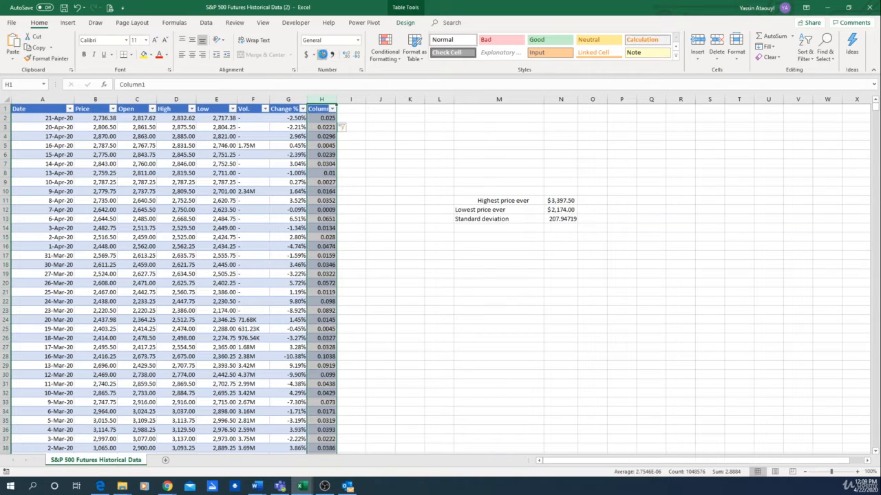
{"action": "left_click", "coordinate": [353, 172]}
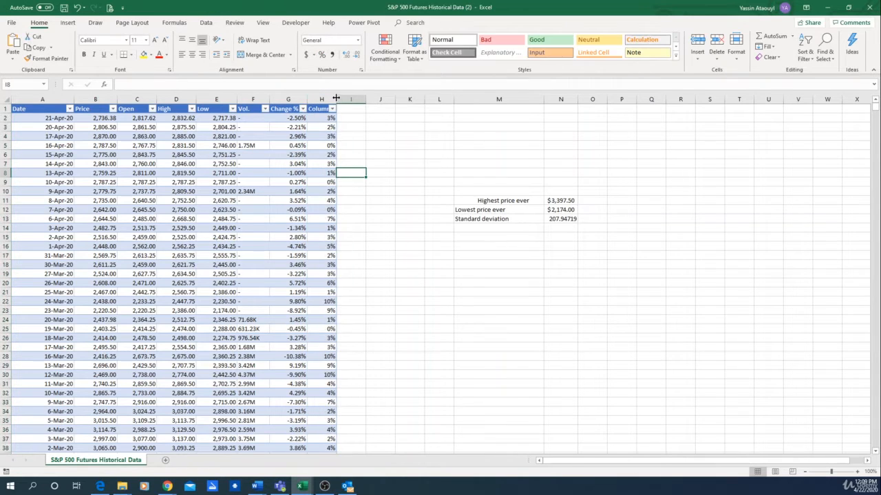
{"action": "left_click_drag", "start_coordinate": [335, 99], "coordinate": [337, 99]}
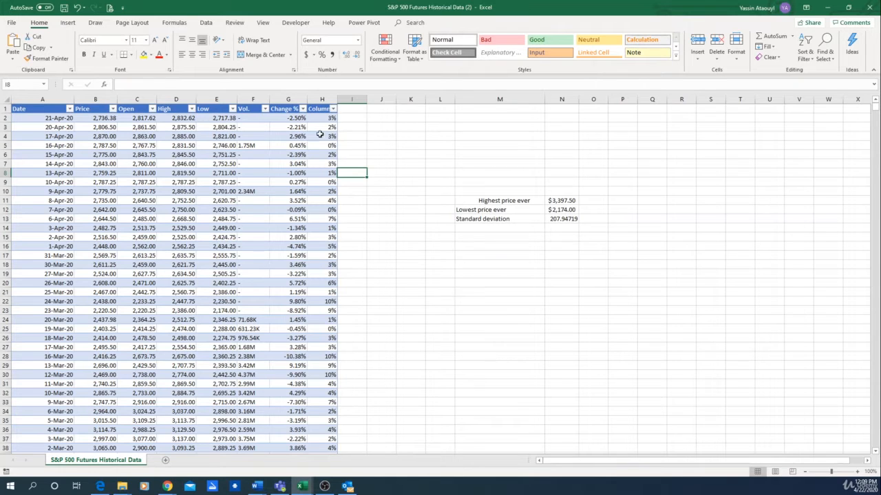
Step: Enter the label "highest price movement" in M14 below the Standard deviation label
{"action": "left_click", "coordinate": [485, 228]}
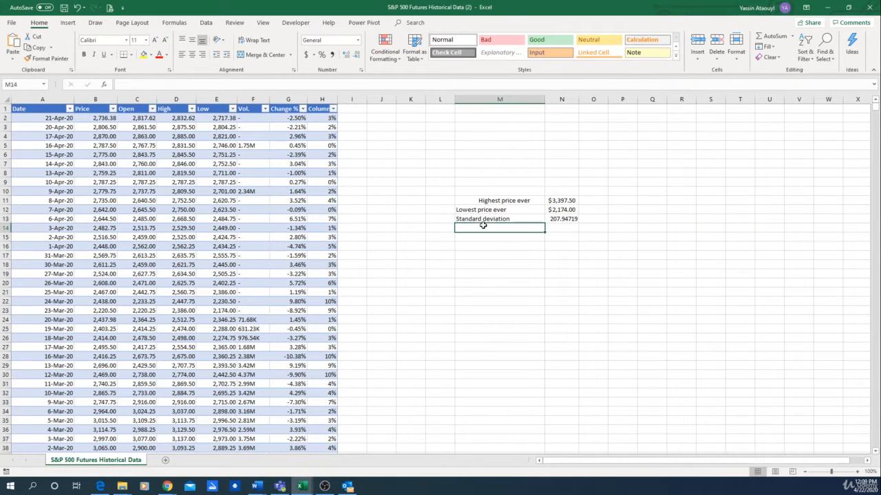
{"action": "type", "text": "=ma"}
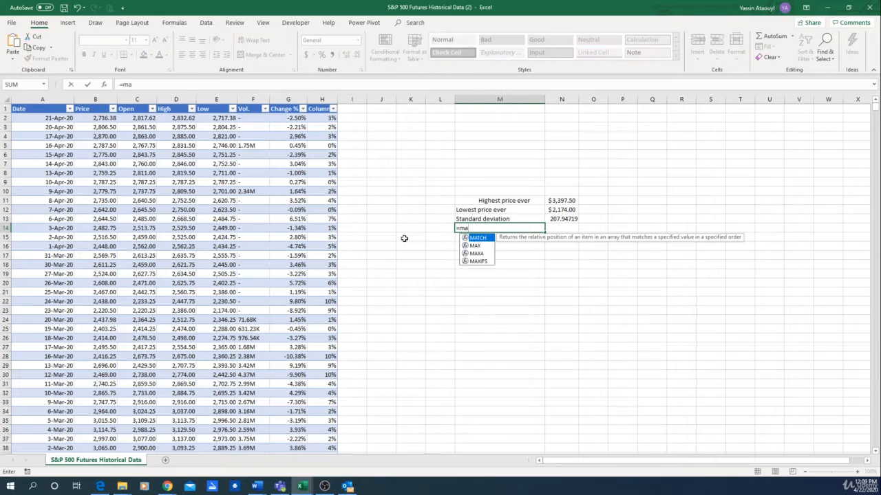
{"action": "key", "text": "Escape"}
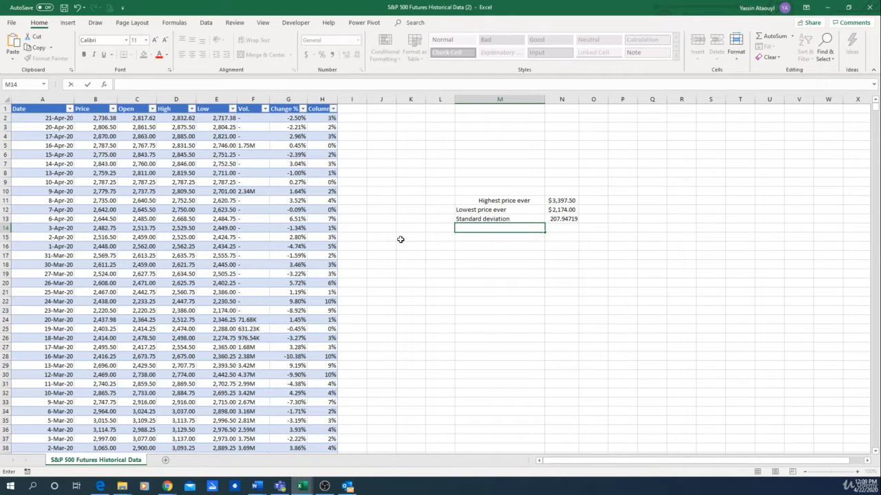
{"action": "type", "text": "highest price mo"}
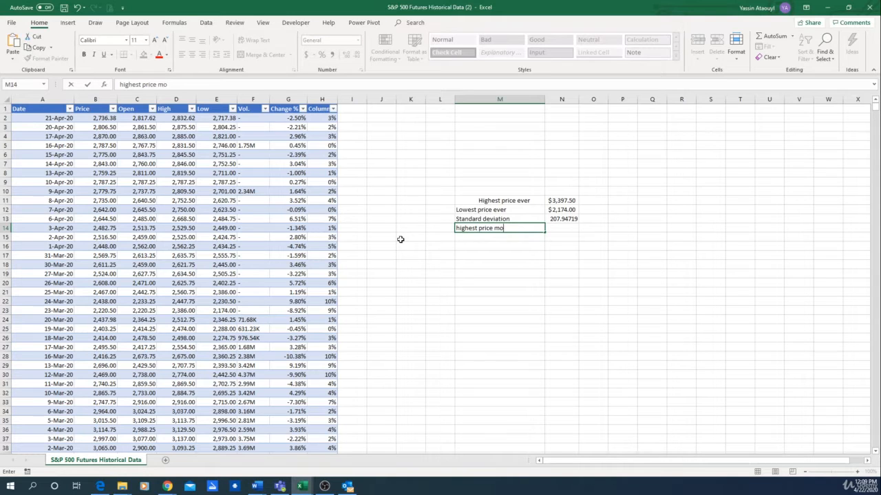
{"action": "type", "text": "vement"}
{"action": "key", "text": "Tab"}
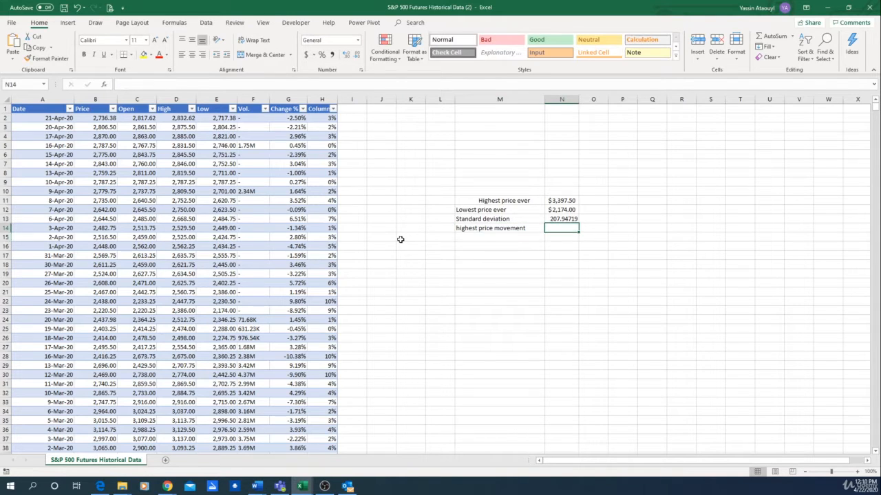
Step: Calculate the maximum of the absolute changes in column H in N14 with MAX and format it as a percentage
{"action": "type", "text": "=max("}
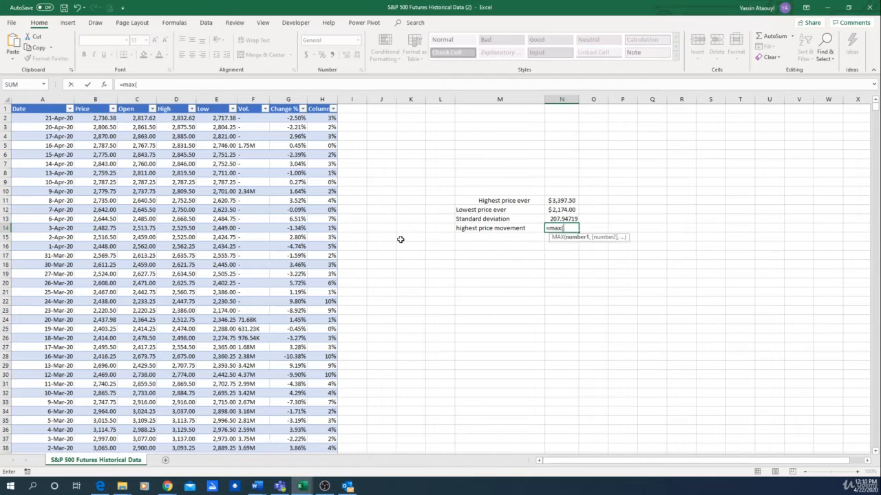
{"action": "left_click", "coordinate": [318, 93]}
{"action": "key", "text": "Return"}
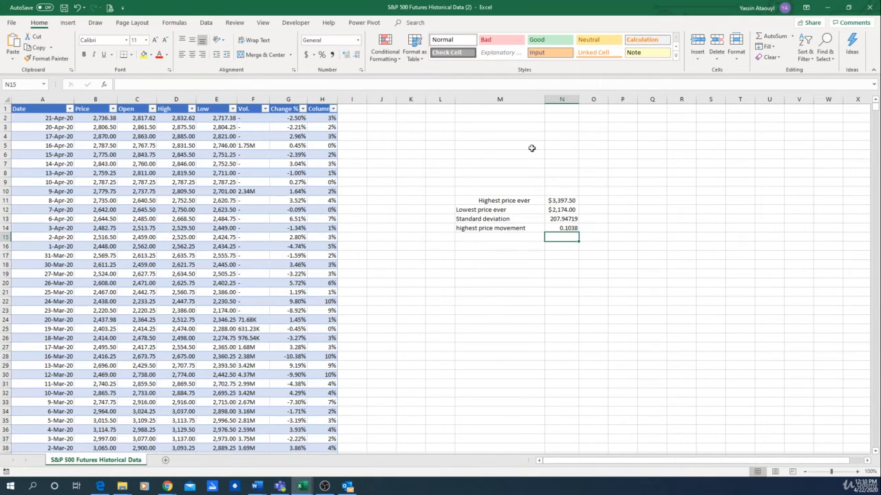
{"action": "left_click", "coordinate": [563, 228]}
{"action": "left_click", "coordinate": [322, 54]}
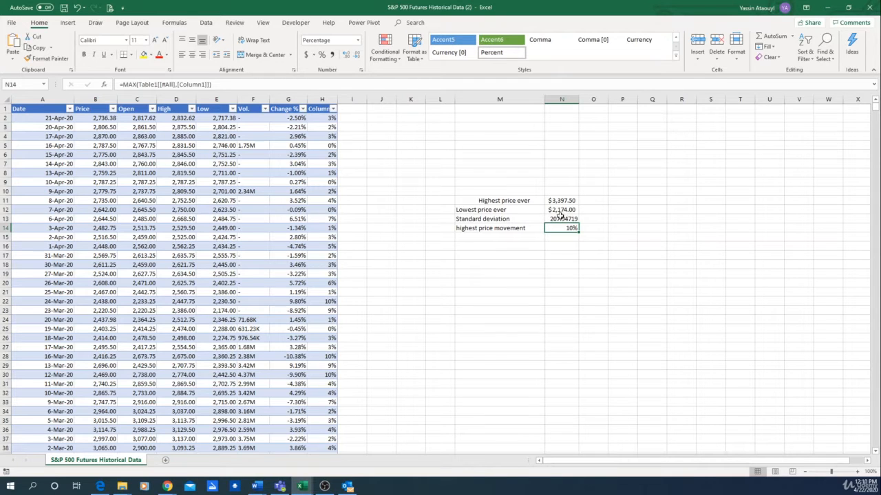
Step: Enter the label "lowest price movement" in M15, correcting its spelling
{"action": "left_click", "coordinate": [482, 238]}
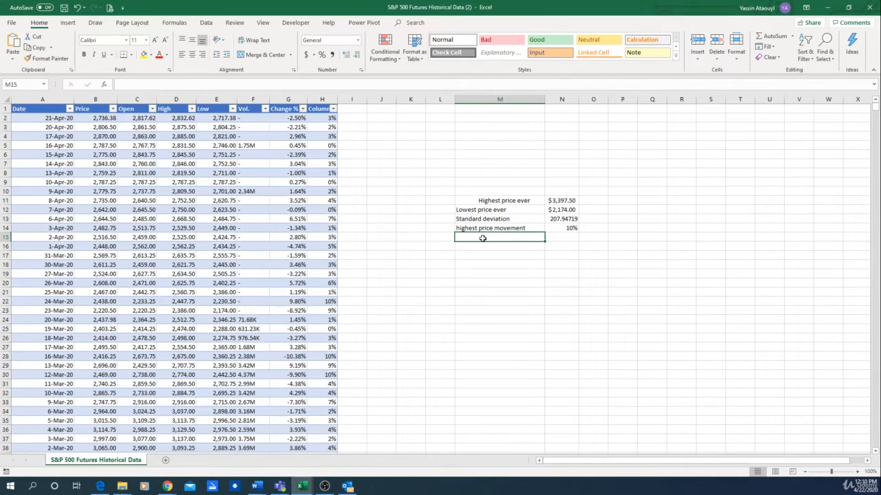
{"action": "type", "text": "lo"}
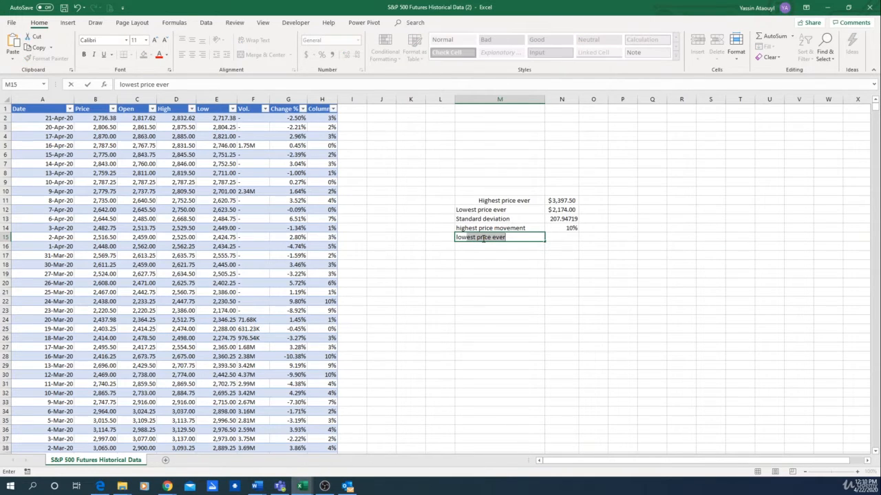
{"action": "type", "text": "wwest"}
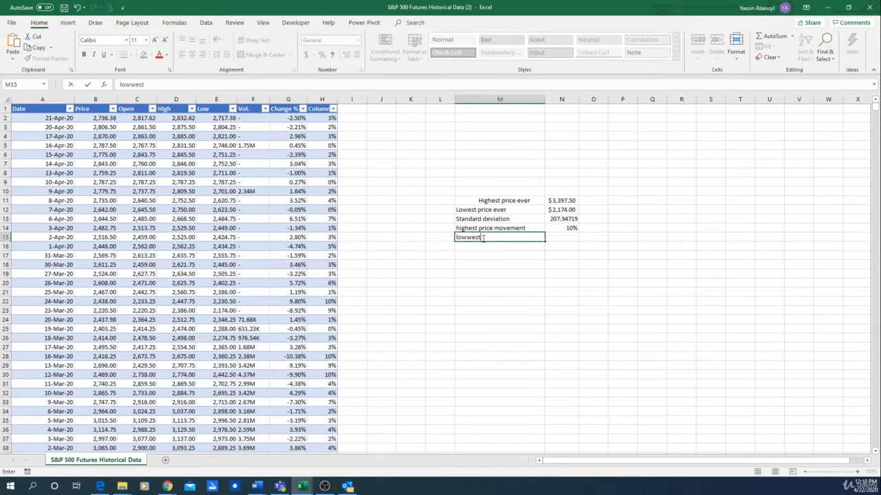
{"action": "type", "text": " price movement"}
{"action": "key", "text": "Return"}
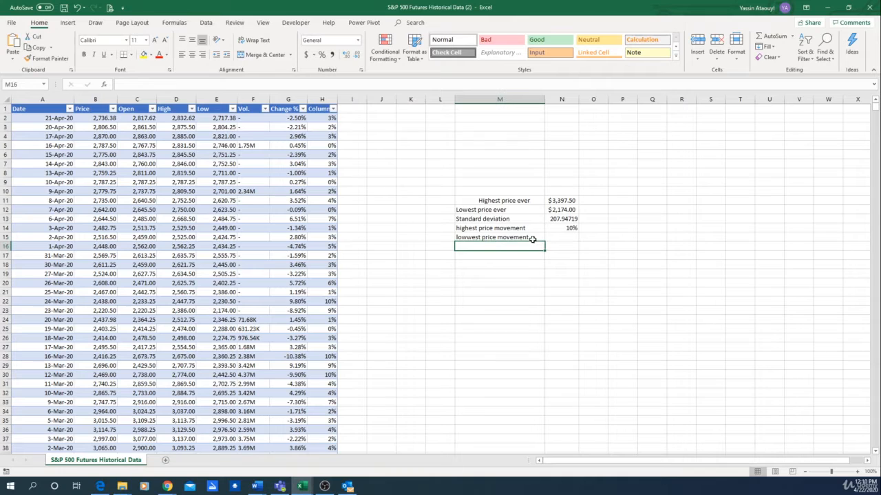
{"action": "left_click", "coordinate": [461, 237]}
{"action": "left_click", "coordinate": [134, 84]}
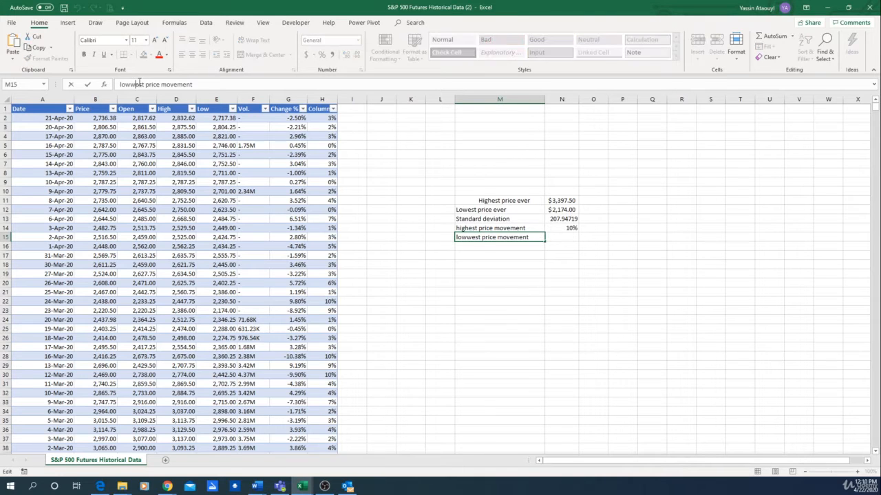
{"action": "key", "text": "BackSpace"}
Step: Calculate the minimum of the absolute changes in column H in N15 with MIN
{"action": "left_click", "coordinate": [566, 239]}
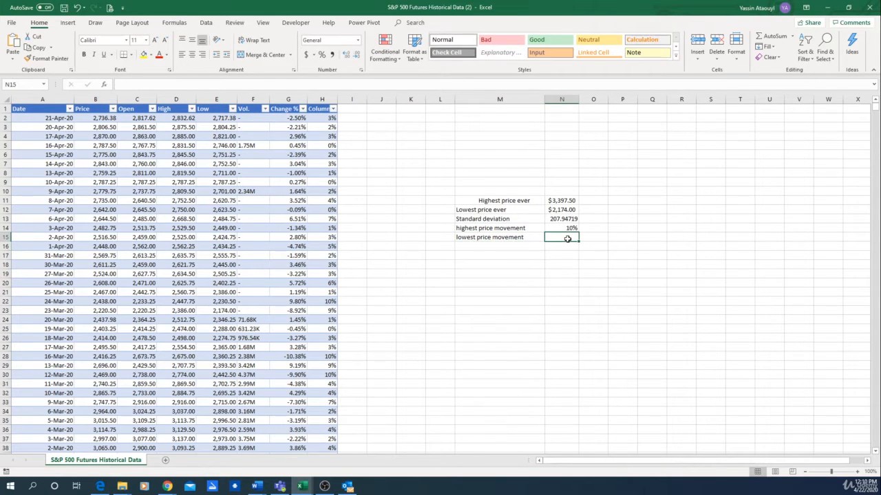
{"action": "type", "text": "=min"}
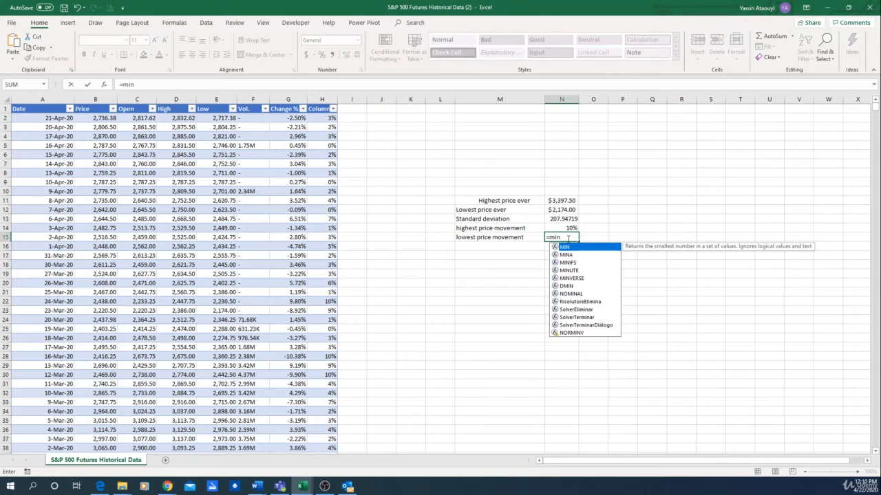
{"action": "key", "text": "Tab"}
{"action": "left_click", "coordinate": [322, 103]}
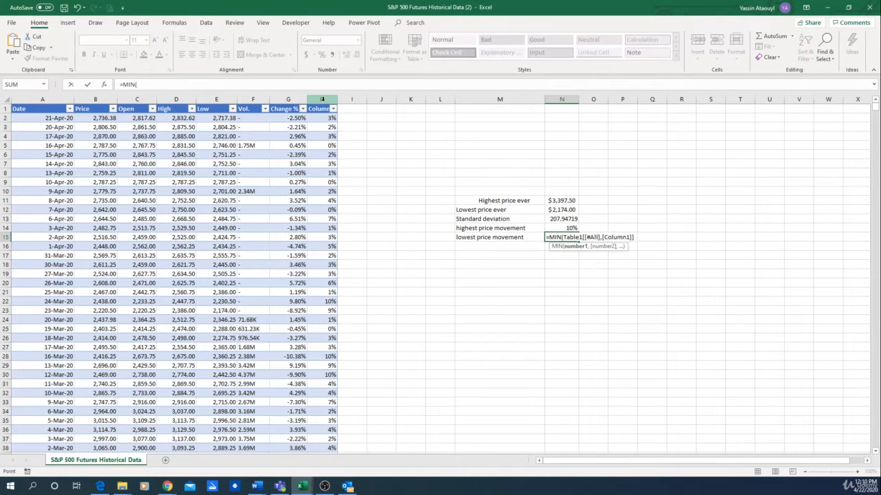
{"action": "key", "text": "Return"}
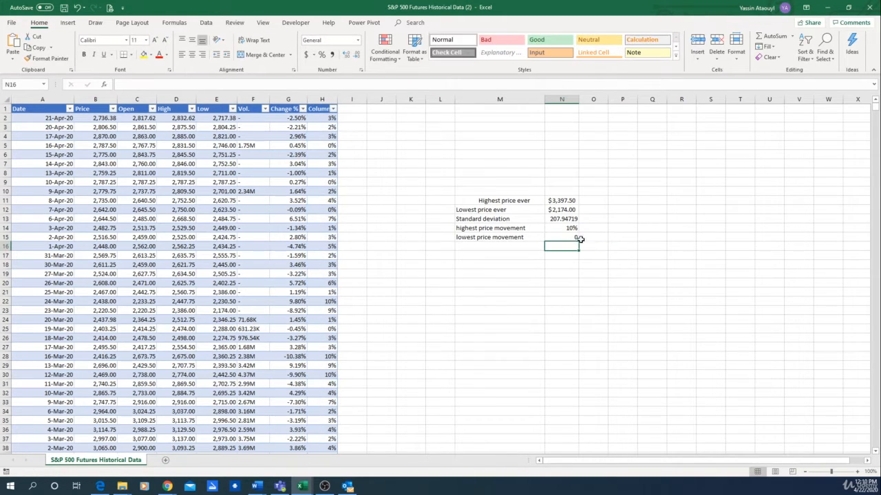
Step: Format N15 as a percentage and show two decimal places in both N15 and N14
{"action": "left_click", "coordinate": [575, 238]}
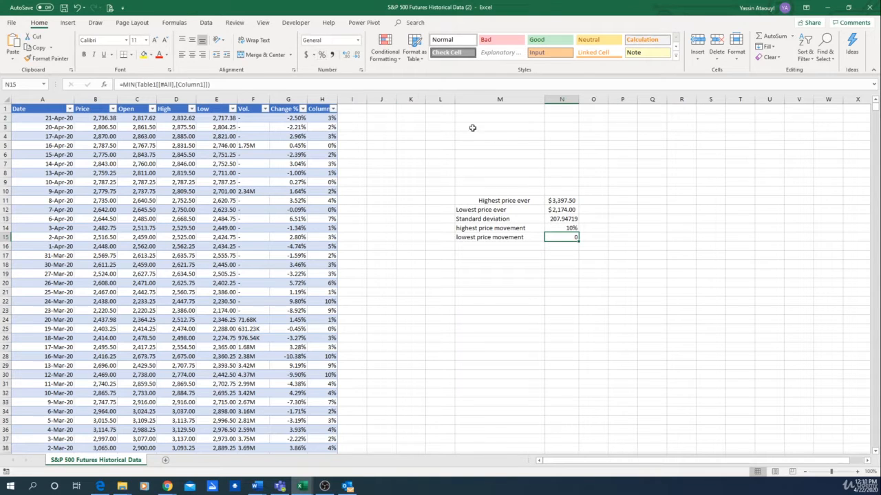
{"action": "left_click", "coordinate": [321, 55]}
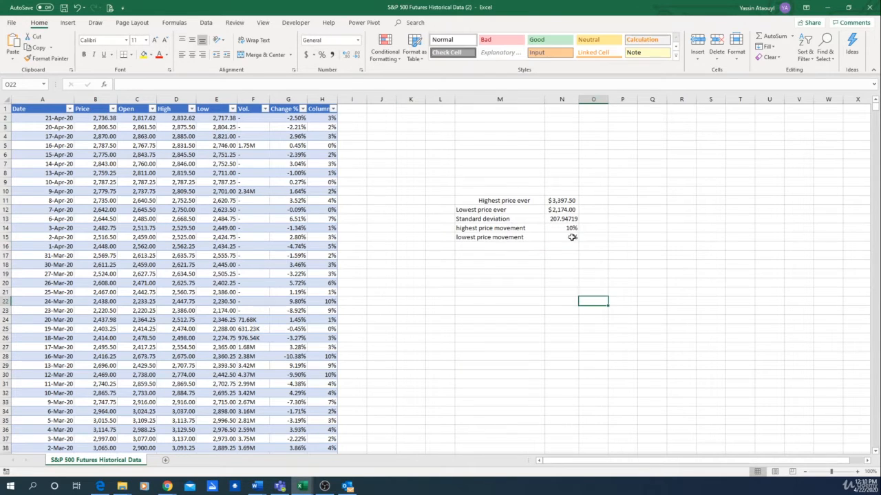
{"action": "left_click", "coordinate": [347, 54]}
{"action": "left_click", "coordinate": [348, 55]}
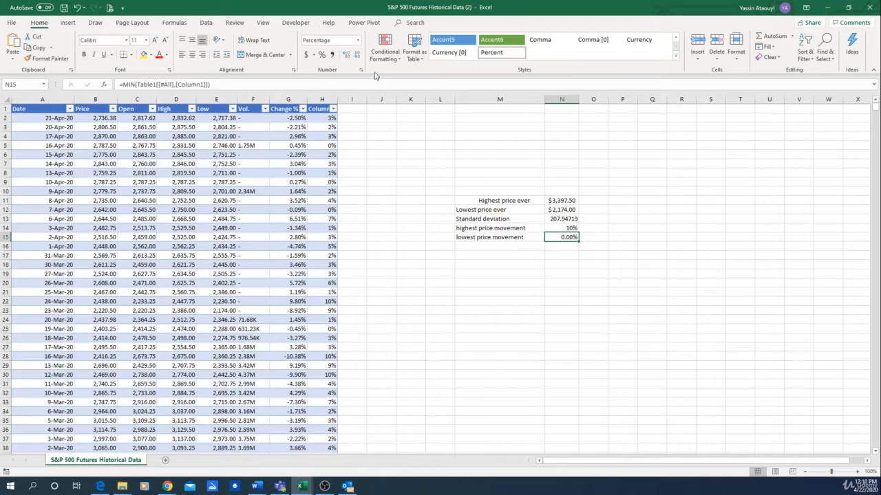
{"action": "left_click", "coordinate": [603, 318]}
{"action": "left_click", "coordinate": [570, 229]}
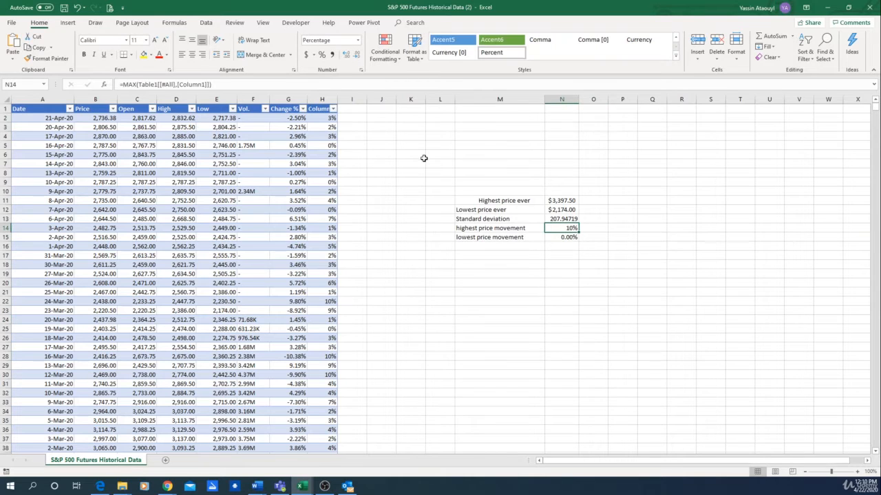
{"action": "left_click", "coordinate": [348, 55]}
{"action": "left_click", "coordinate": [347, 55]}
Step: Insert two blank columns before column J to move the summary block further from the table
{"action": "left_click_drag", "start_coordinate": [381, 99], "coordinate": [411, 99]}
{"action": "right_click", "coordinate": [411, 99]}
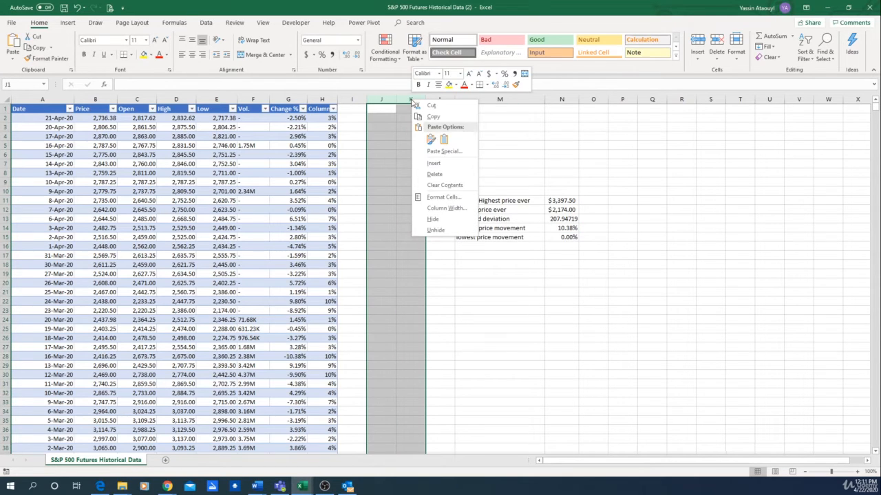
{"action": "left_click", "coordinate": [440, 174]}
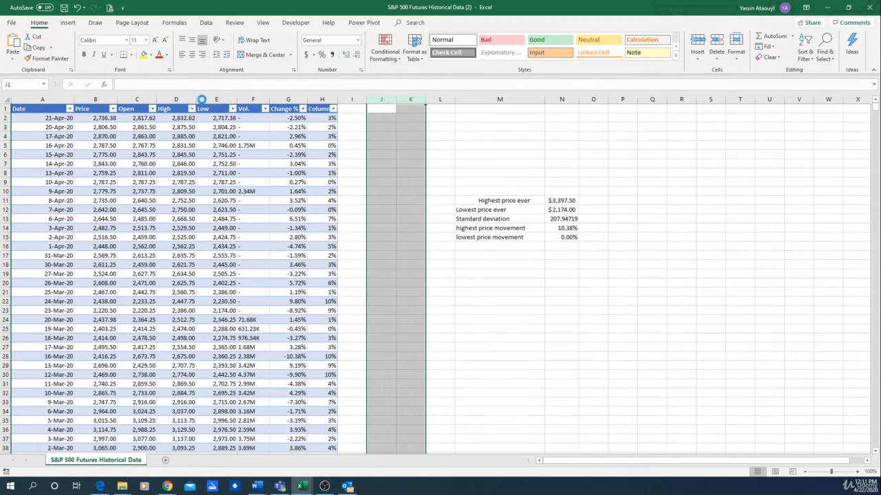
{"action": "left_click", "coordinate": [459, 220]}
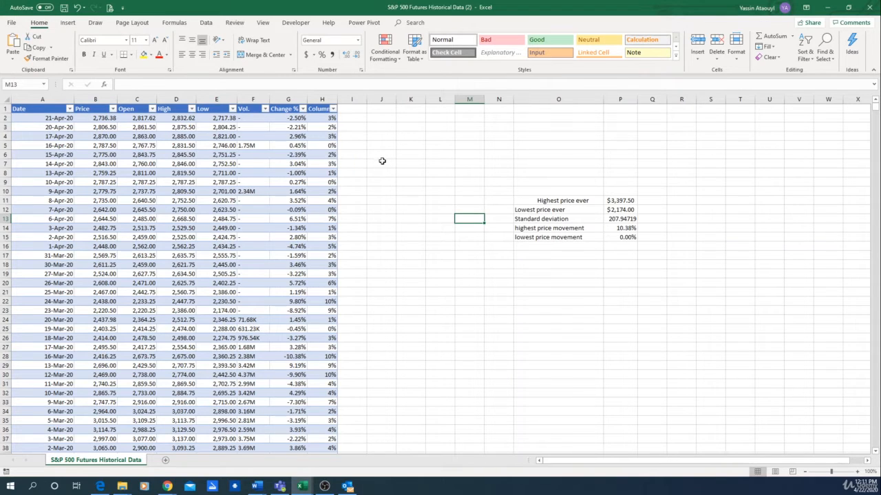
{"action": "left_click", "coordinate": [359, 109]}
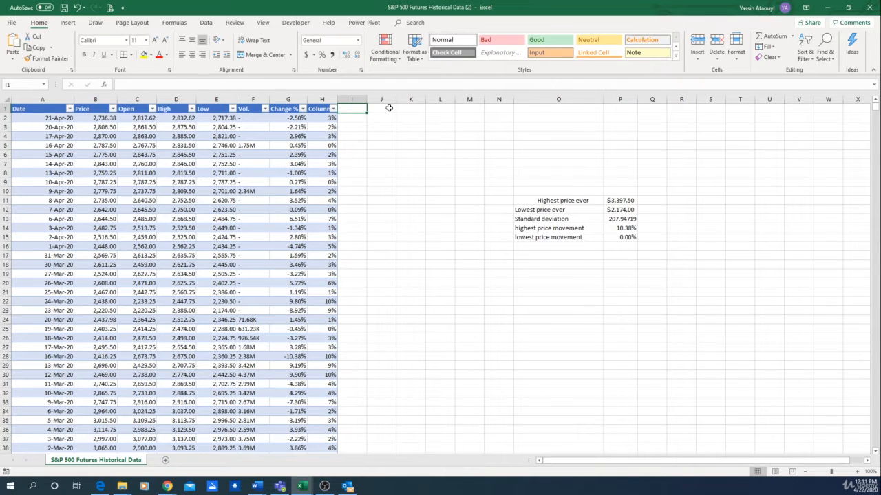
{"action": "key", "text": "Down"}
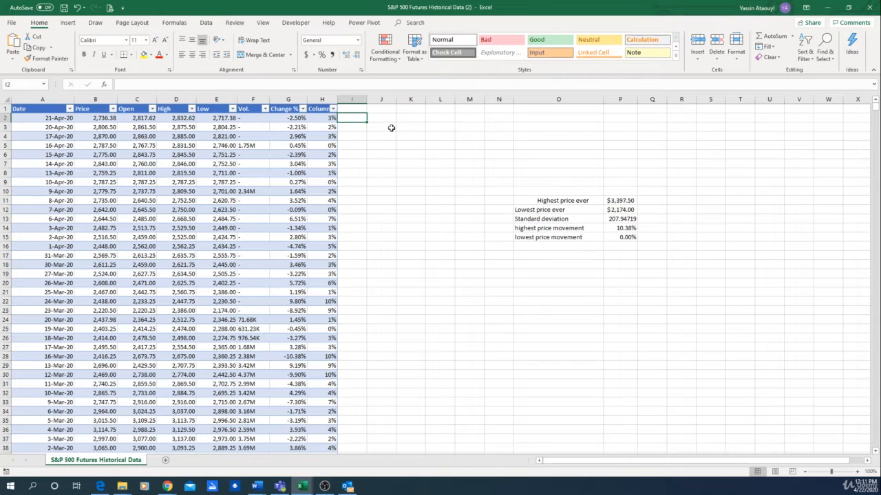
{"action": "type", "text": "="}
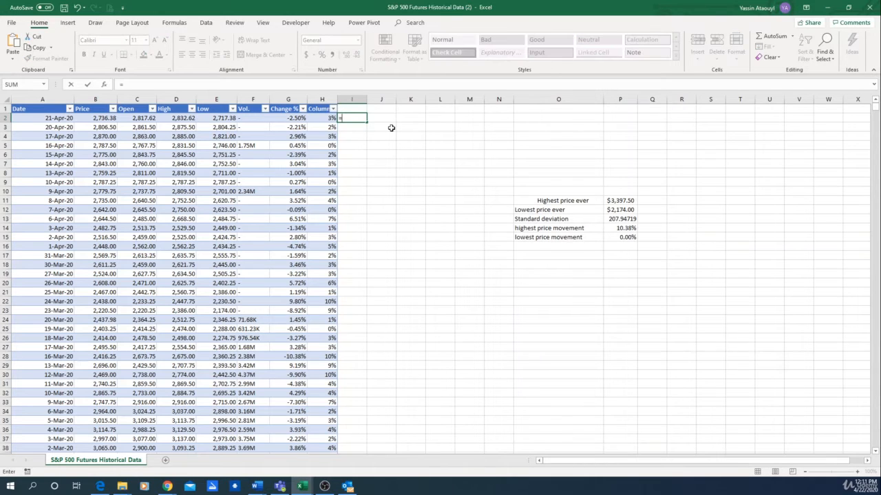
{"action": "left_click", "coordinate": [177, 118]}
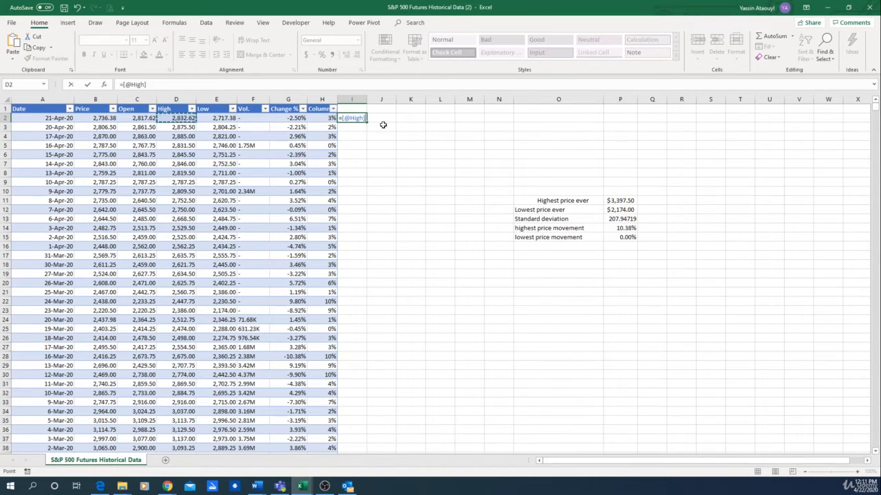
{"action": "type", "text": "-"}
{"action": "left_click", "coordinate": [222, 118]}
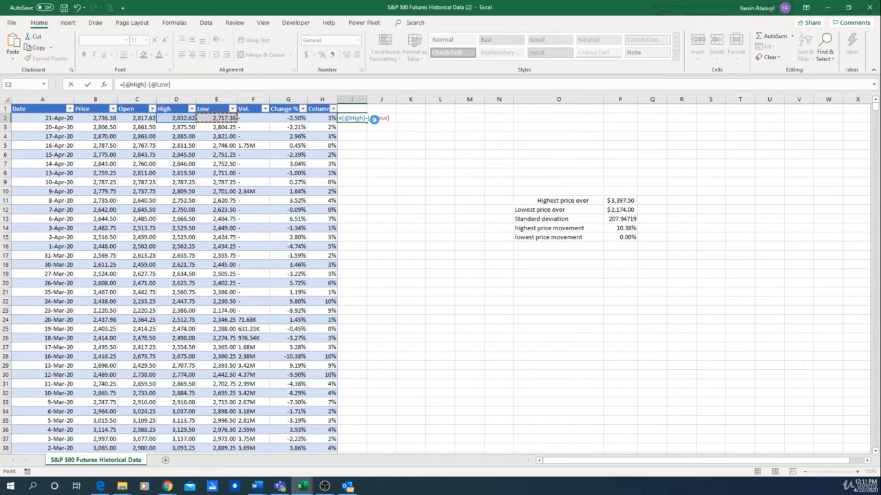
{"action": "key", "text": "Return"}
{"action": "left_click", "coordinate": [403, 130]}
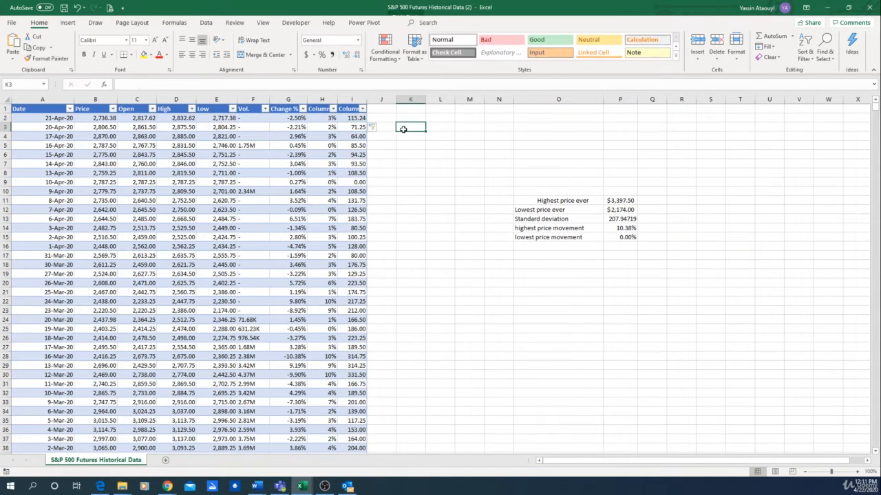
{"action": "left_click", "coordinate": [352, 118]}
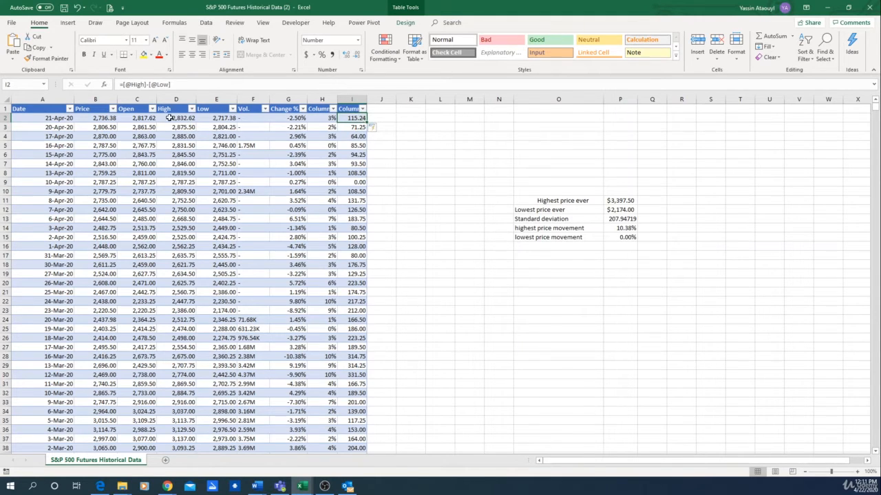
{"action": "left_click", "coordinate": [169, 119]}
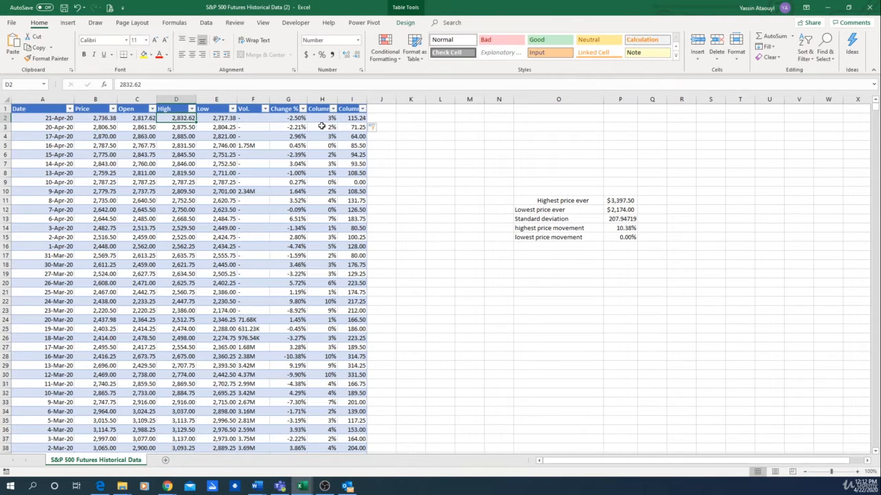
{"action": "left_click", "coordinate": [360, 118]}
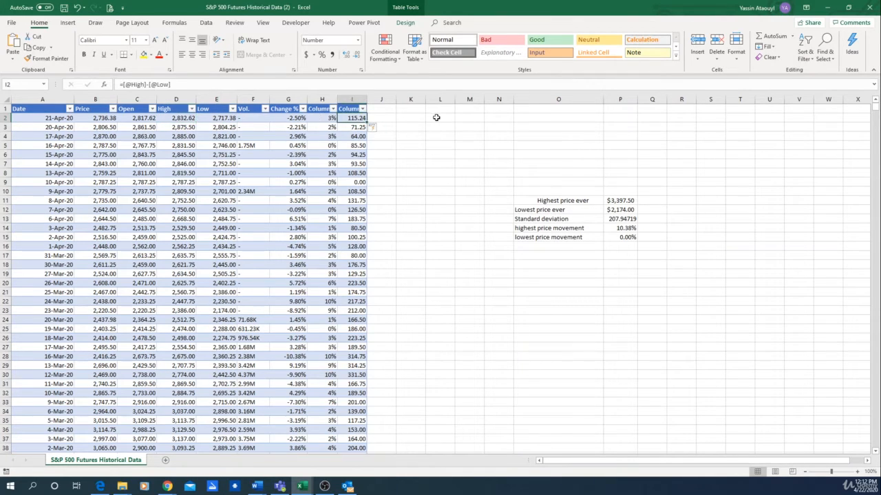
Step: Widen column I and replace its Column2 header with one beginning with "volatility"
{"action": "left_click_drag", "start_coordinate": [369, 99], "coordinate": [433, 100]}
{"action": "double_click", "coordinate": [374, 108]}
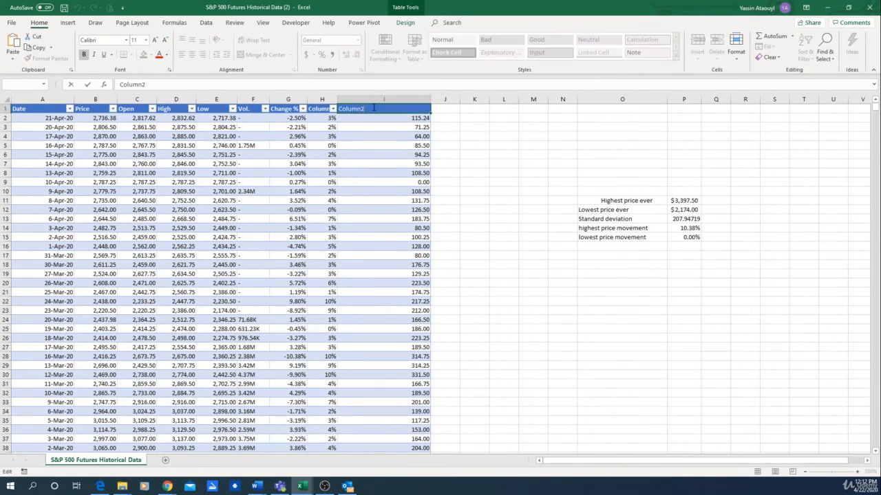
{"action": "key", "text": "BackSpace"}
{"action": "key", "text": "BackSpace"}
{"action": "key", "text": "BackSpace"}
{"action": "key", "text": "BackSpace"}
{"action": "type", "text": "vola"}
{"action": "key", "text": "Tab"}
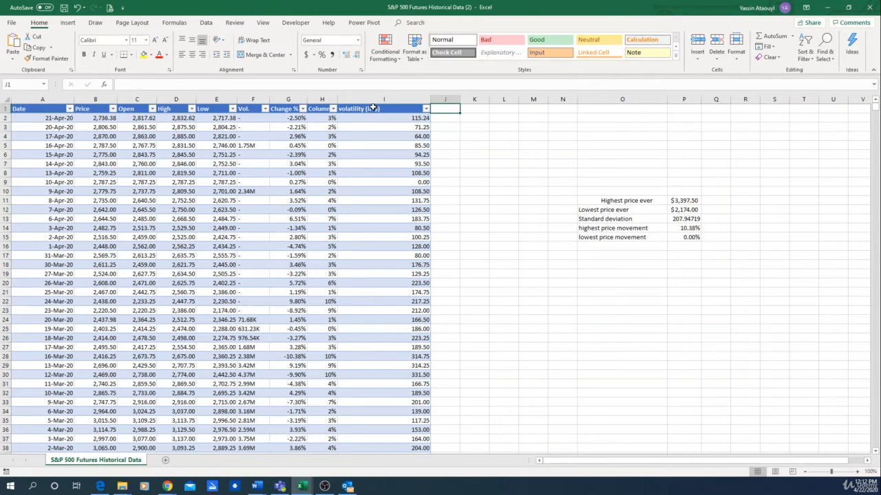
Step: Add a table column J headed "Daily volatility in %" and widen it to fit the header
{"action": "type", "text": "Dail"}
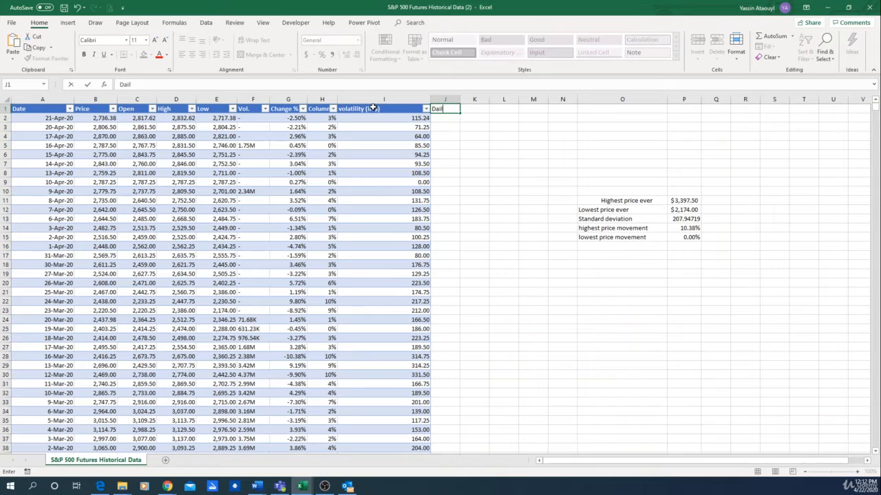
{"action": "type", "text": "y volatility in %"}
{"action": "left_click", "coordinate": [453, 136]}
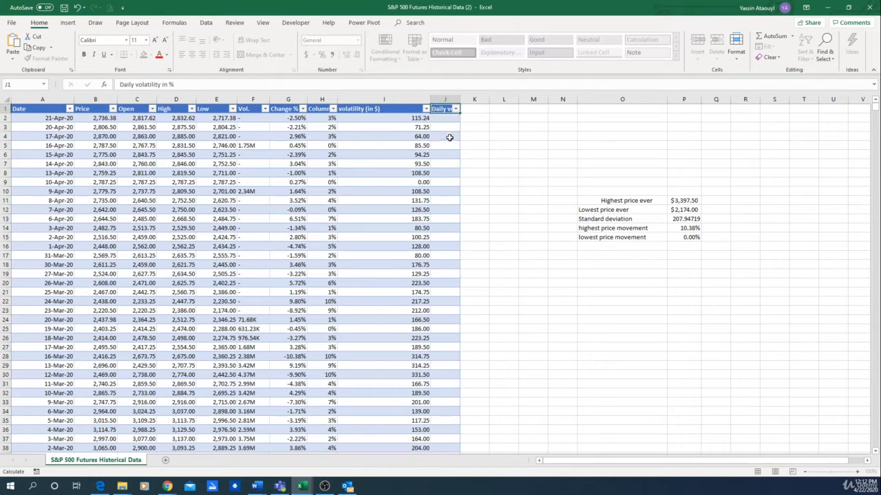
{"action": "left_click_drag", "start_coordinate": [457, 98], "coordinate": [495, 98]}
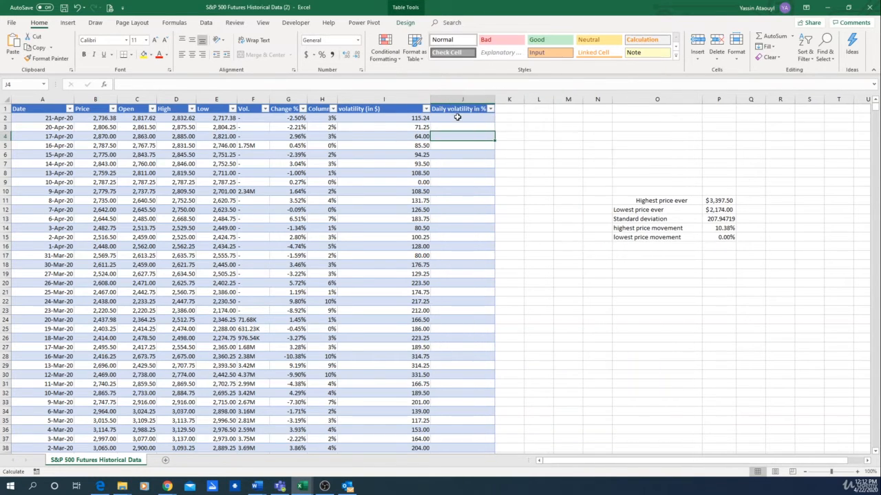
{"action": "left_click", "coordinate": [485, 119]}
{"action": "type", "text": "="}
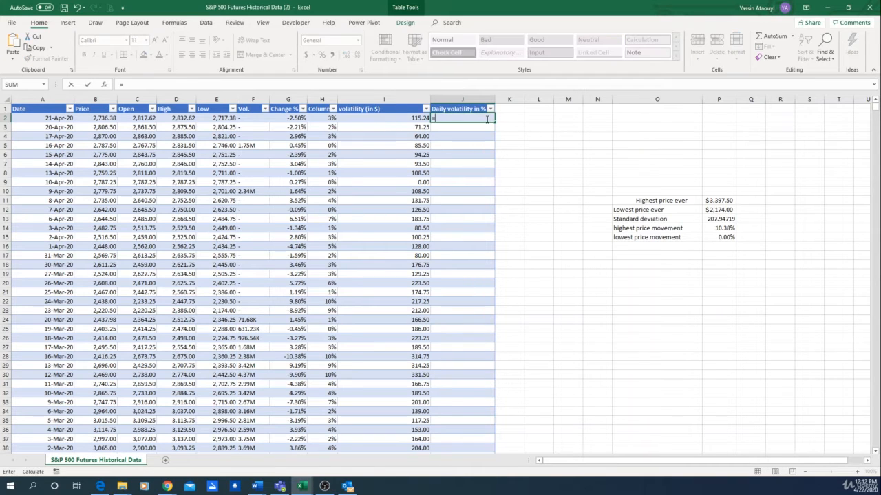
{"action": "left_click", "coordinate": [417, 118]}
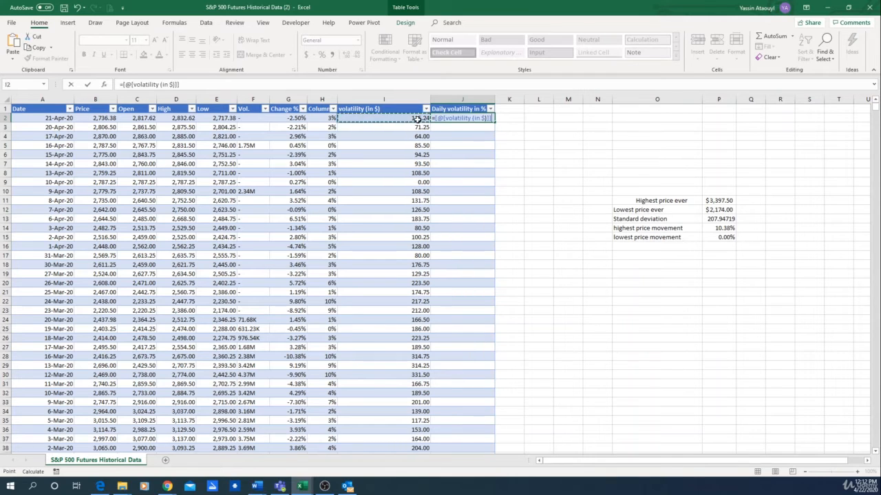
{"action": "type", "text": "/"}
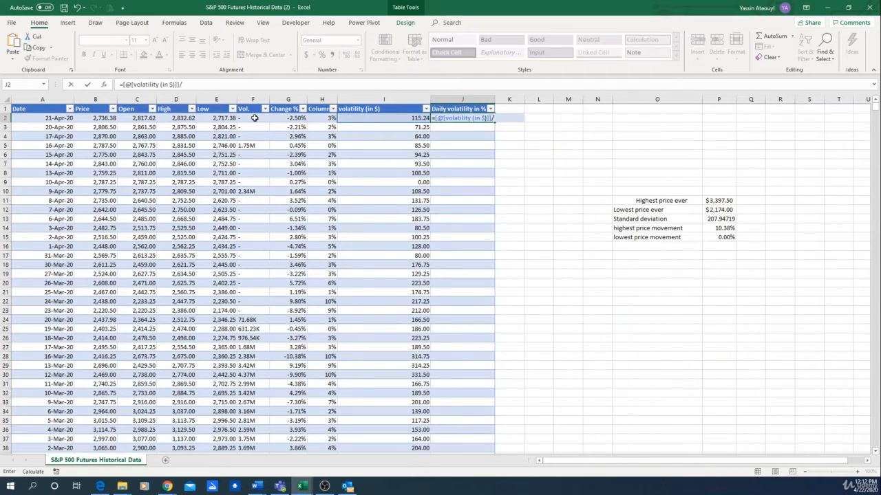
{"action": "left_click", "coordinate": [119, 117]}
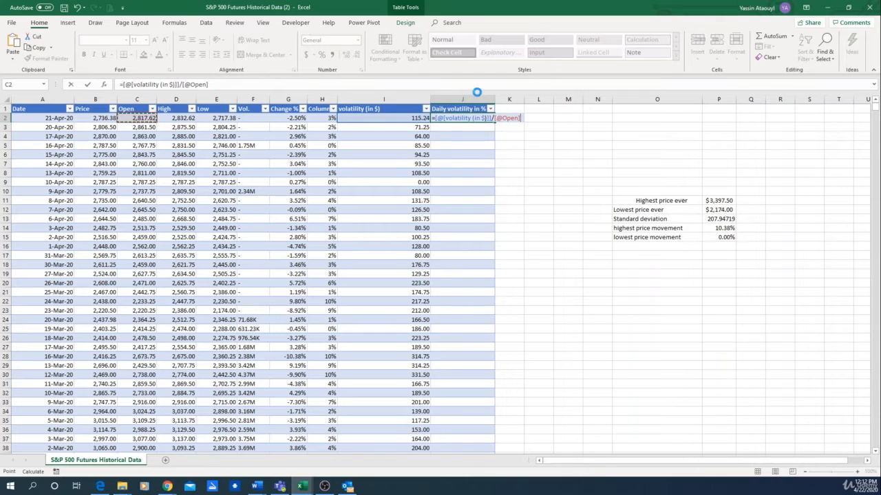
{"action": "key", "text": "Return"}
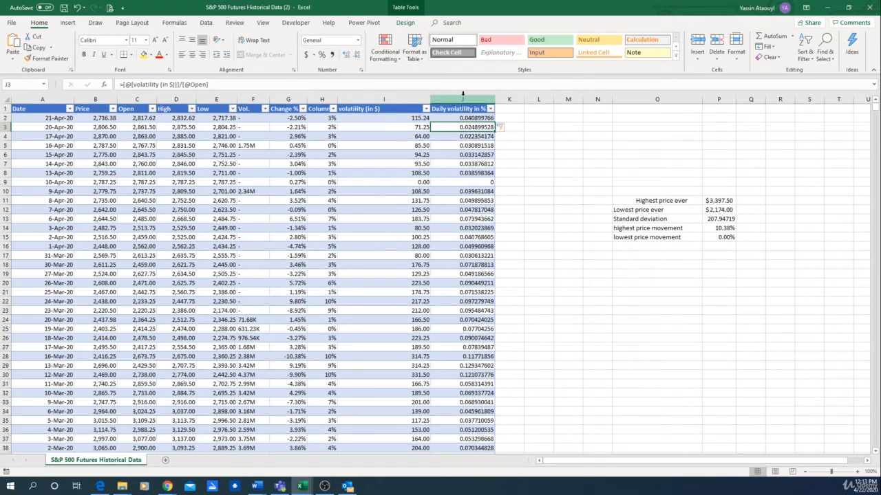
Step: Format column J as a percentage with two decimal places, and check the mid-March values in J30 and J29
{"action": "left_click", "coordinate": [462, 95]}
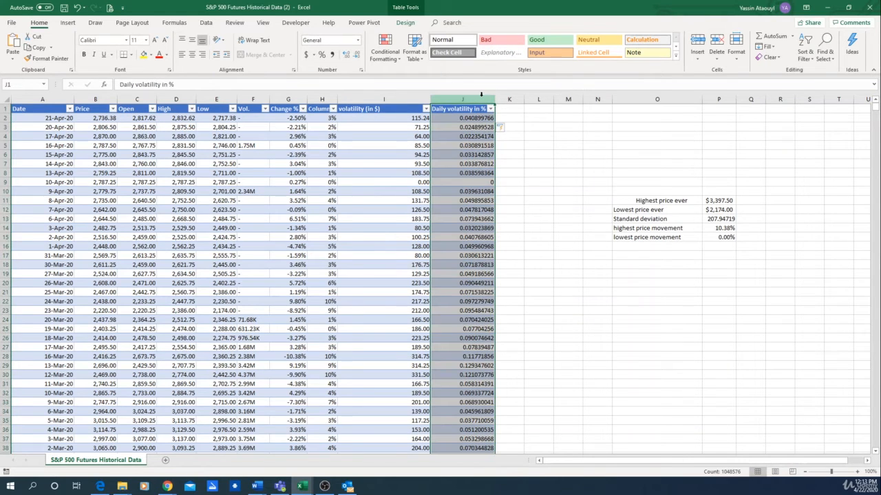
{"action": "left_click", "coordinate": [321, 56]}
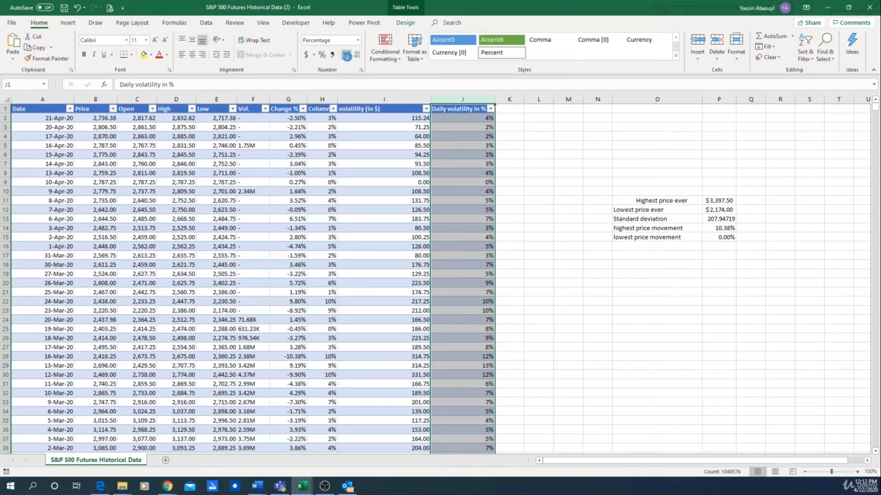
{"action": "double_click", "coordinate": [346, 55]}
{"action": "left_click", "coordinate": [569, 198]}
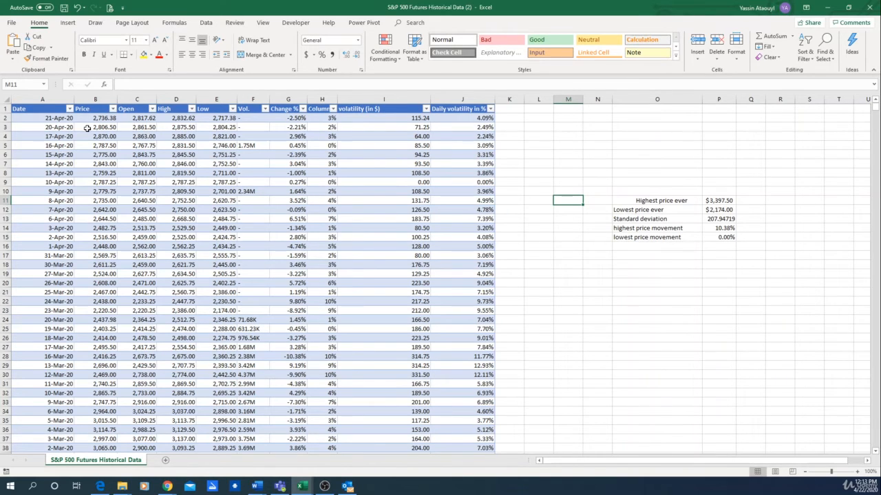
{"action": "left_click", "coordinate": [588, 96]}
{"action": "left_click", "coordinate": [475, 371]}
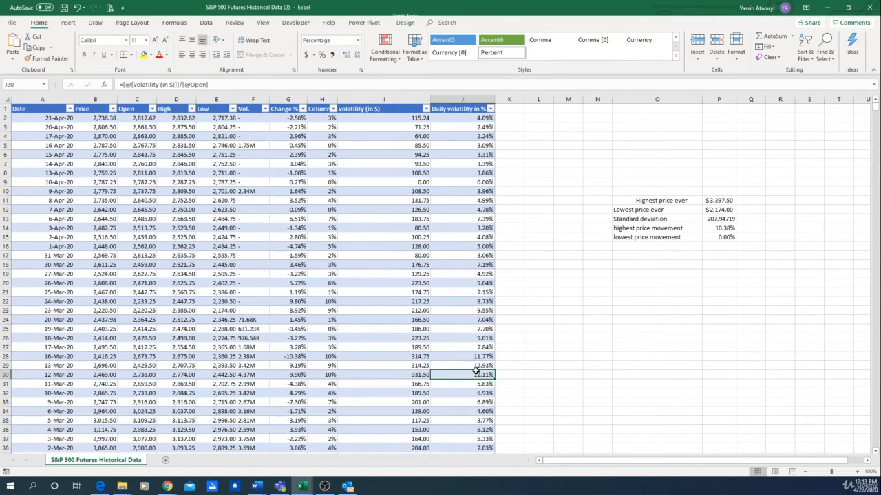
{"action": "left_click", "coordinate": [477, 366]}
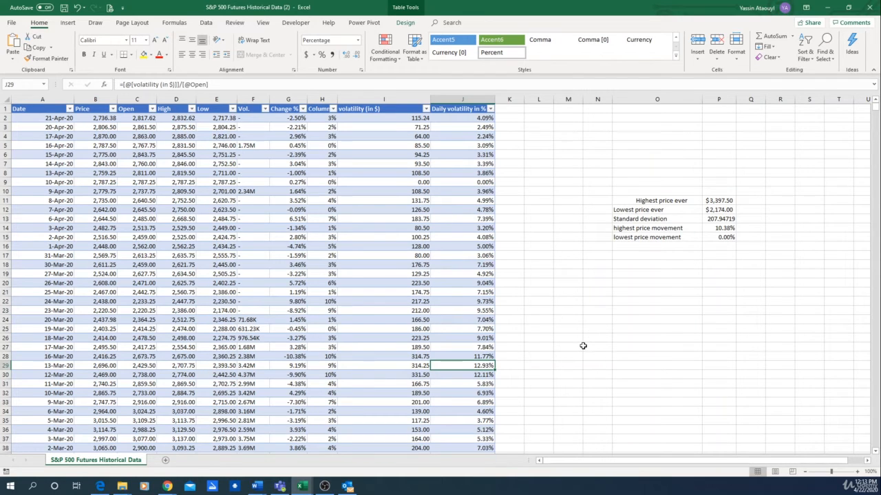
Step: Label cell O17 "Average daily volatility" below the summary block
{"action": "left_click", "coordinate": [653, 274]}
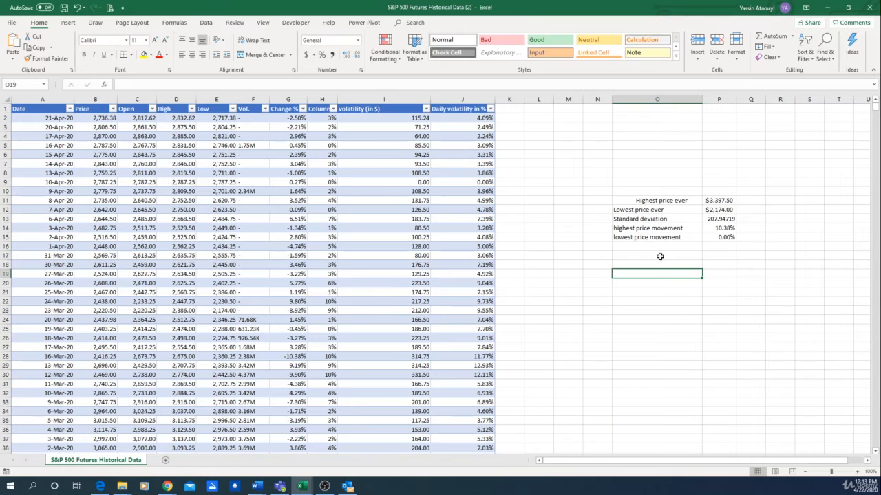
{"action": "left_click", "coordinate": [659, 256]}
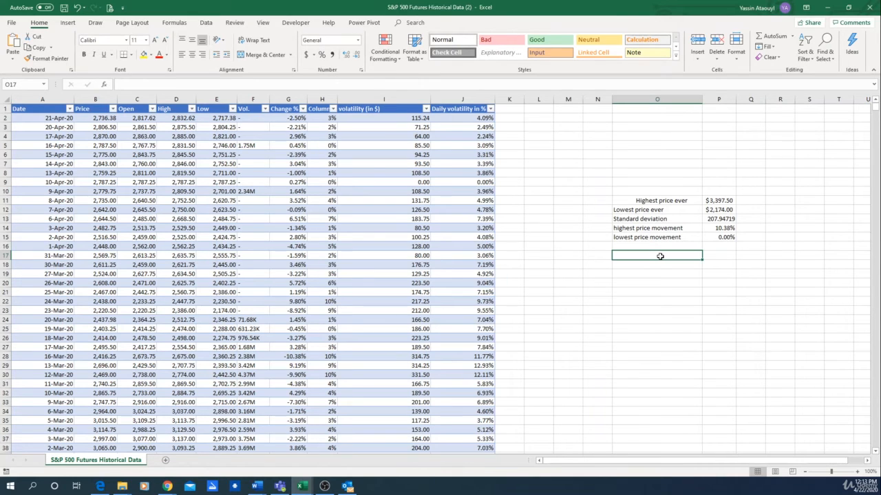
{"action": "type", "text": "="}
{"action": "key", "text": "BackSpace"}
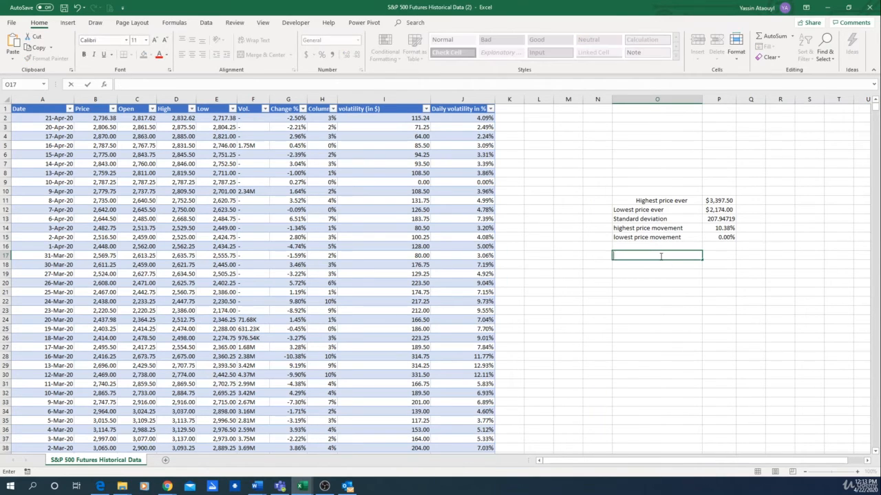
{"action": "type", "text": "Average daily vola"}
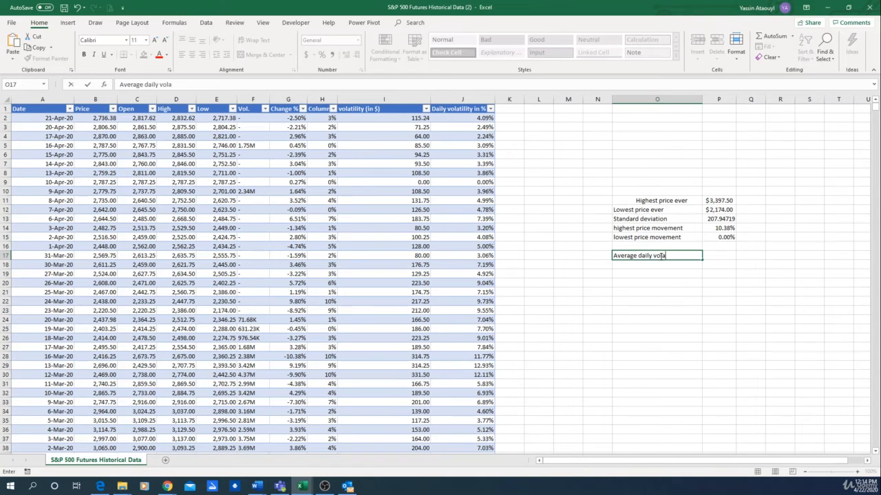
{"action": "type", "text": "tility"}
{"action": "key", "text": "Tab"}
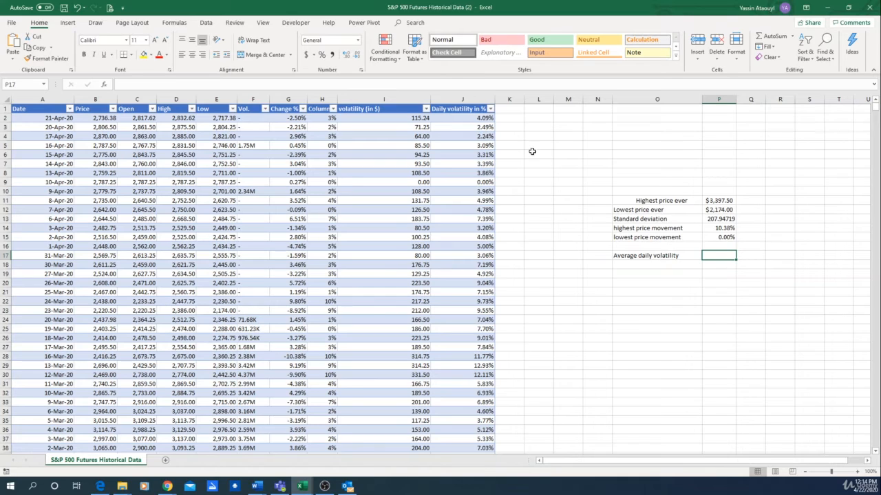
Step: Calculate the average daily volatility in P17 with =AVERAGE(J2:J288), and check the formula
{"action": "type", "text": "="}
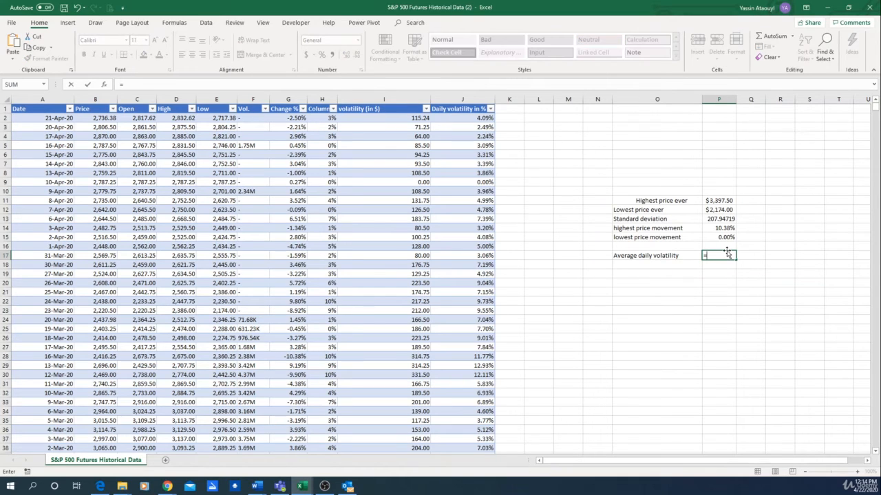
{"action": "type", "text": "avera"}
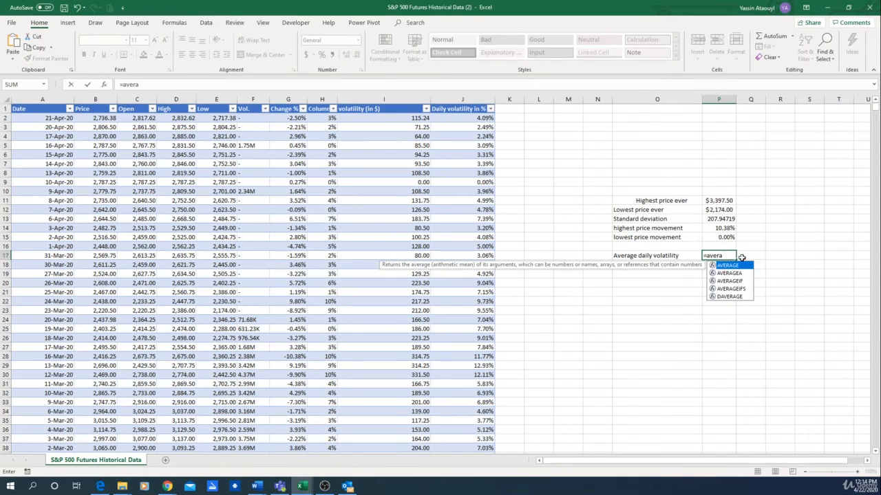
{"action": "double_click", "coordinate": [740, 266]}
{"action": "left_click_drag", "start_coordinate": [457, 117], "coordinate": [476, 301]}
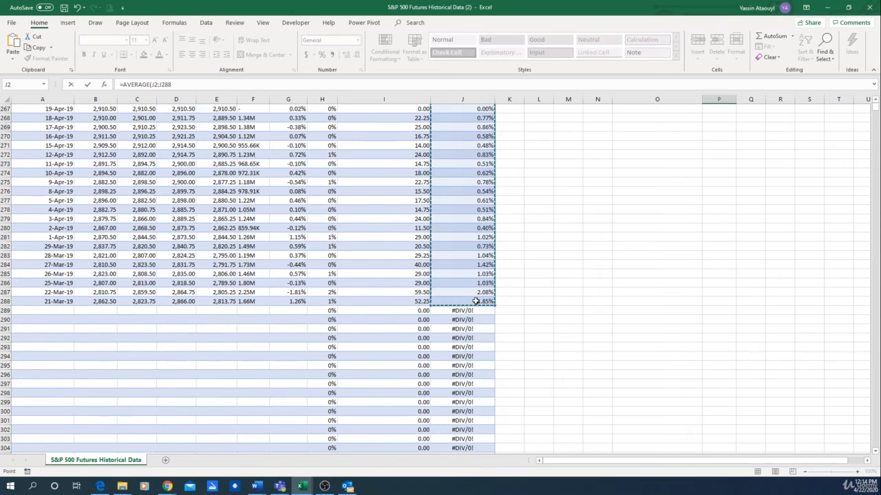
{"action": "key", "text": "Return"}
{"action": "scroll", "coordinate": [805, 227], "scroll_direction": "up", "scroll_amount": 6}
{"action": "left_click", "coordinate": [730, 255]}
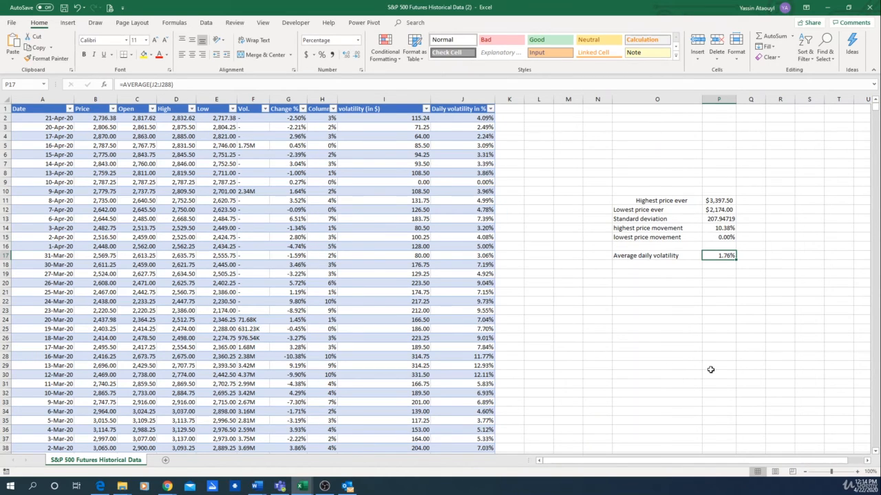
{"action": "left_click", "coordinate": [720, 329]}
{"action": "left_click", "coordinate": [720, 256]}
{"action": "left_click", "coordinate": [719, 320]}
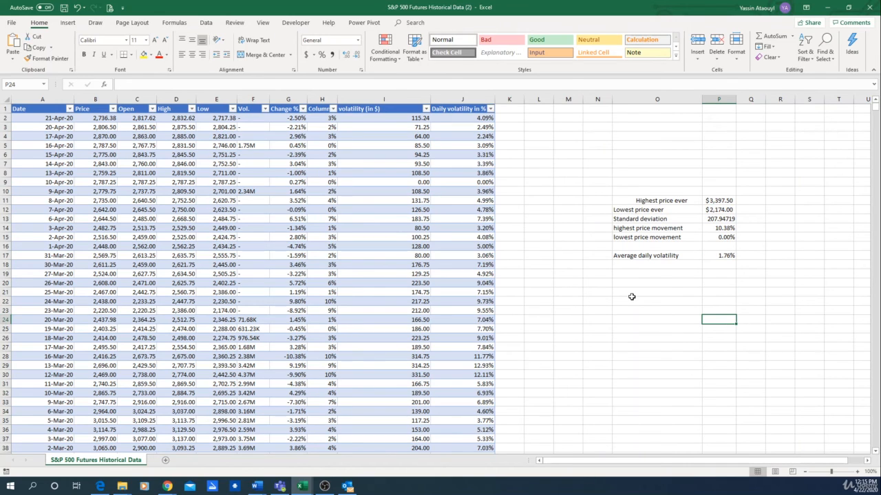